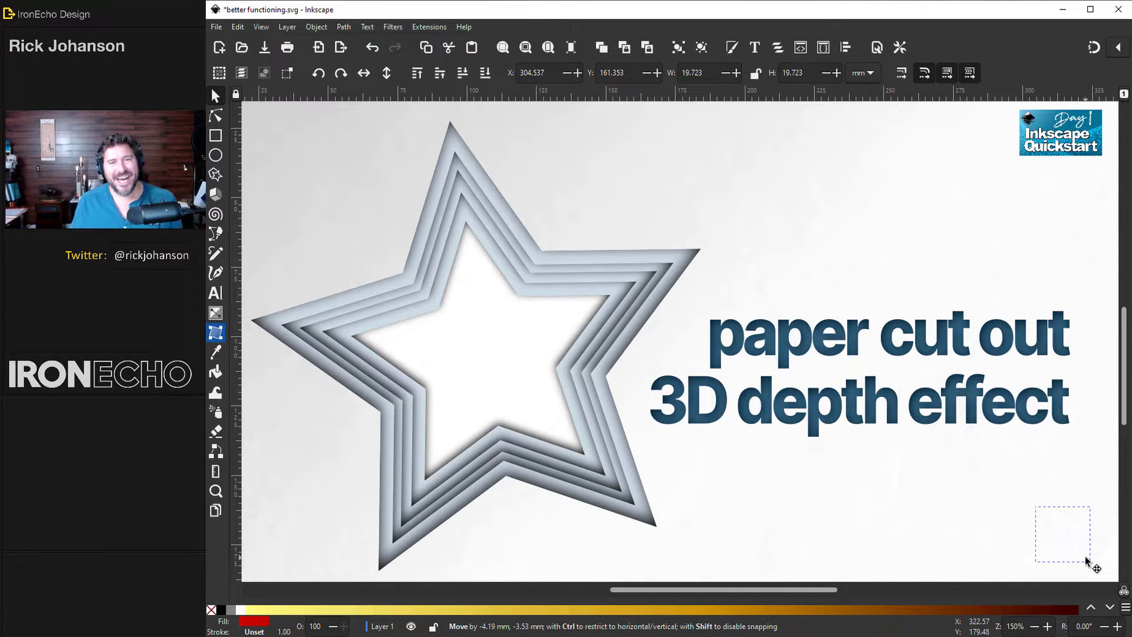
Move the red ball into the star's centre and set the Quickstart badge to about 51 × 29 mm, top-right
{"action": "left_click_drag", "start_coordinate": [1087, 561], "coordinate": [572, 424]}
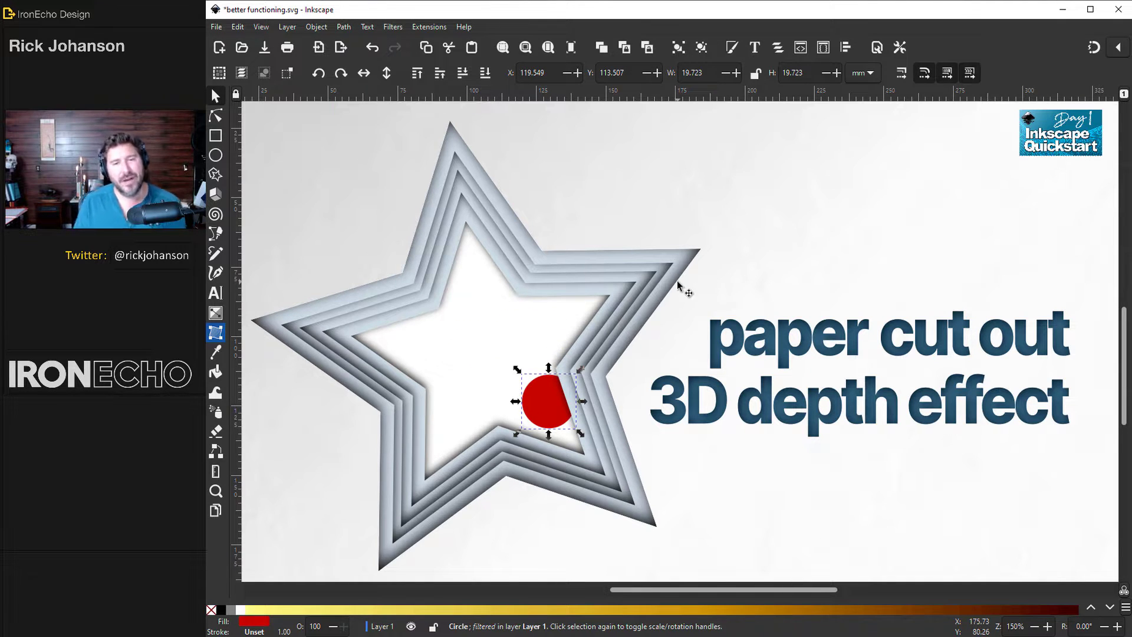
{"action": "left_click", "coordinate": [1044, 139]}
{"action": "left_click_drag", "start_coordinate": [1017, 159], "coordinate": [761, 319]}
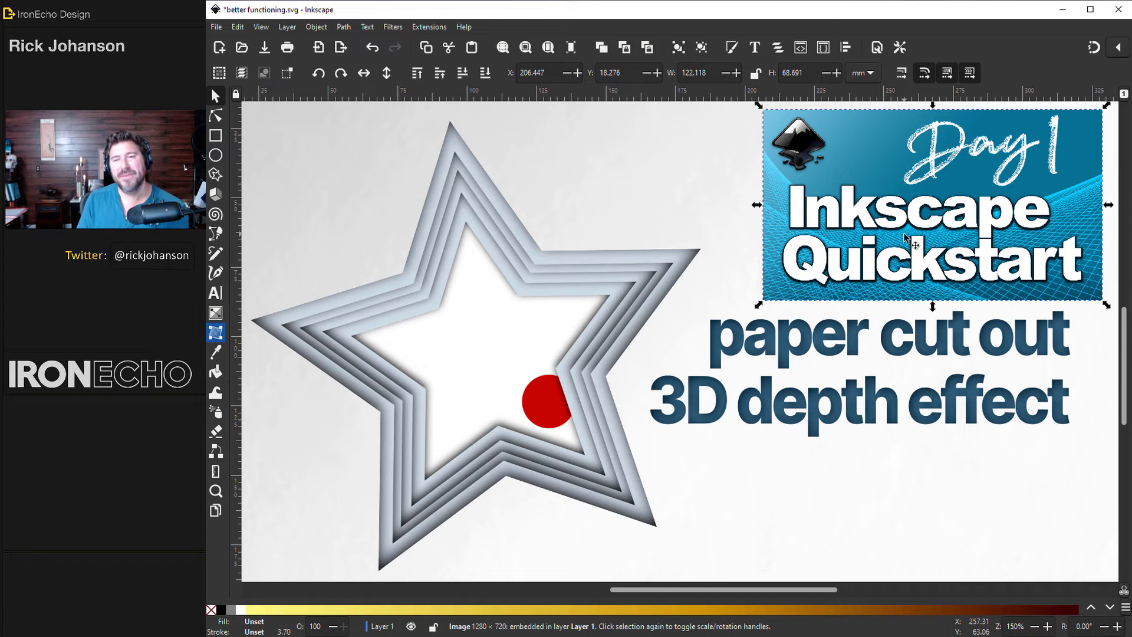
{"action": "key", "text": "ctrl+z"}
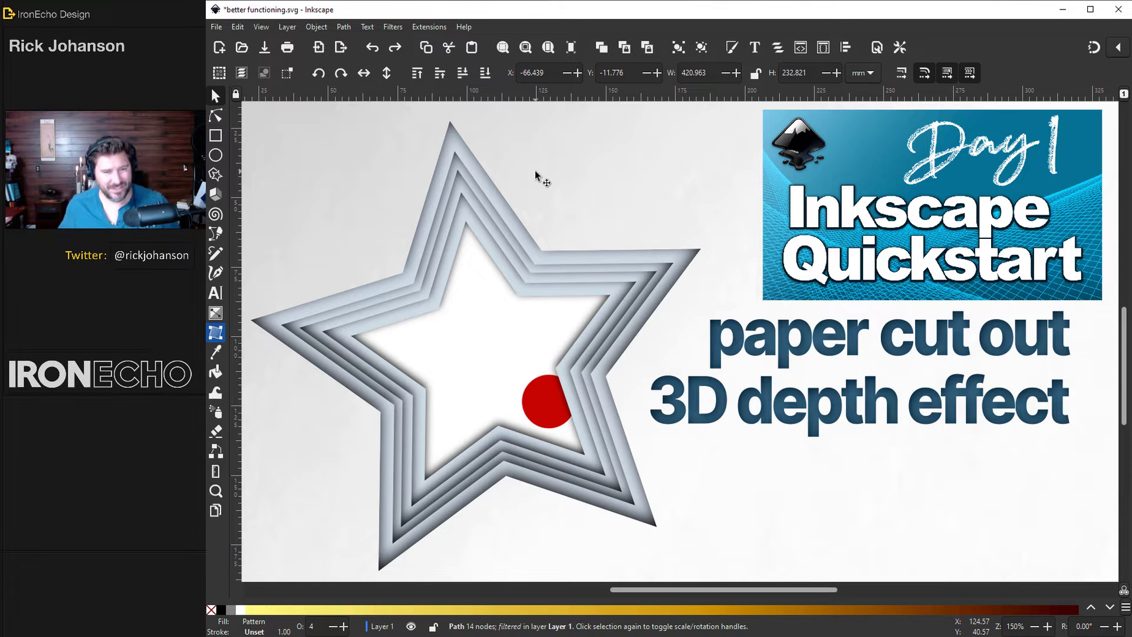
{"action": "left_click_drag", "start_coordinate": [763, 300], "coordinate": [856, 250]}
{"action": "left_click_drag", "start_coordinate": [977, 208], "coordinate": [1056, 159]}
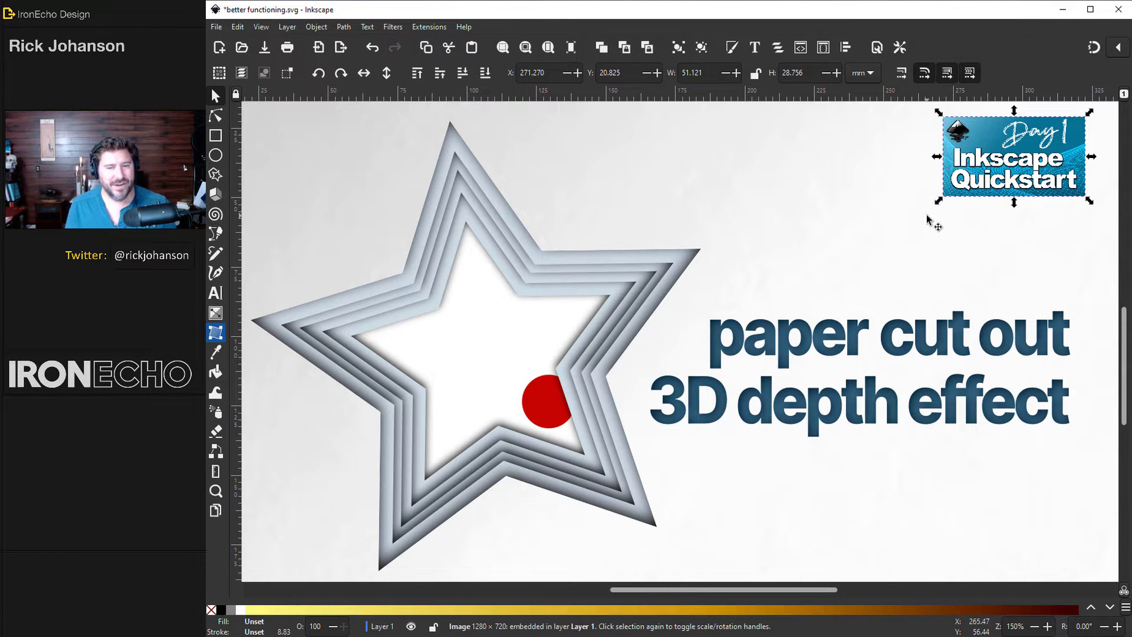
Create a new document and set its A4 page to landscape, 297 × 210 mm
{"action": "left_click", "coordinate": [216, 27]}
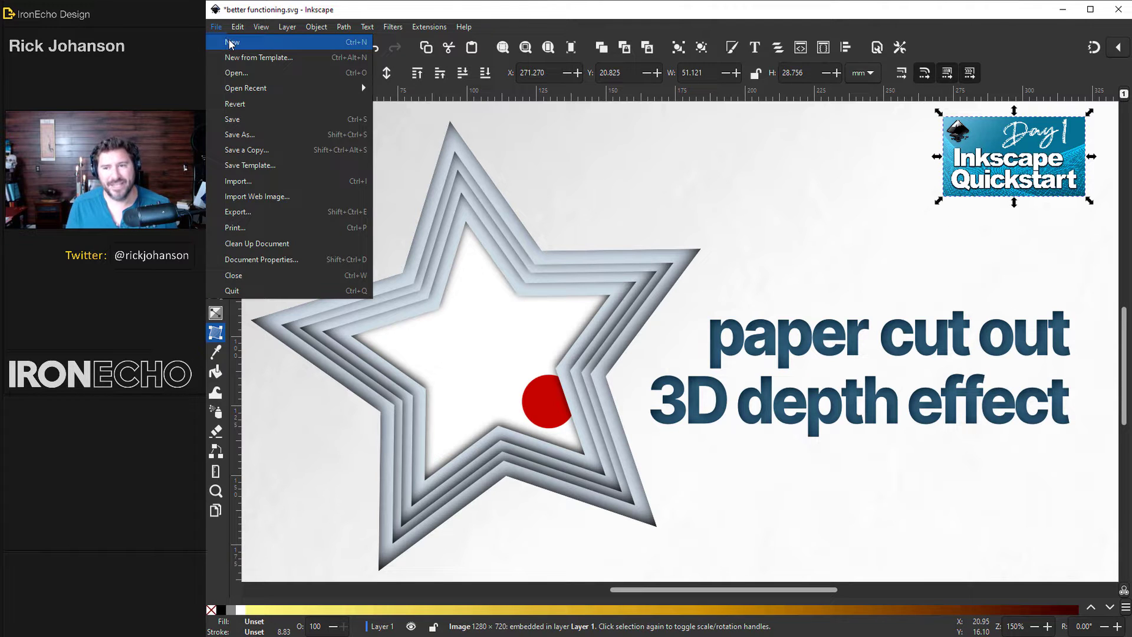
{"action": "left_click", "coordinate": [231, 44]}
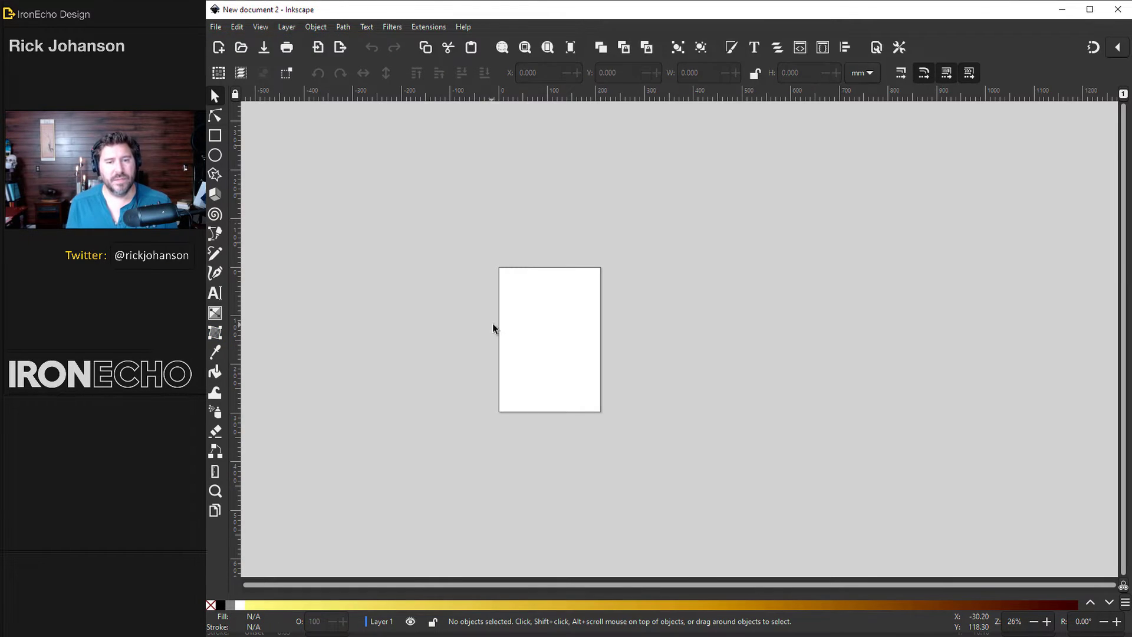
{"action": "left_click", "coordinate": [211, 27]}
{"action": "left_click", "coordinate": [353, 256]}
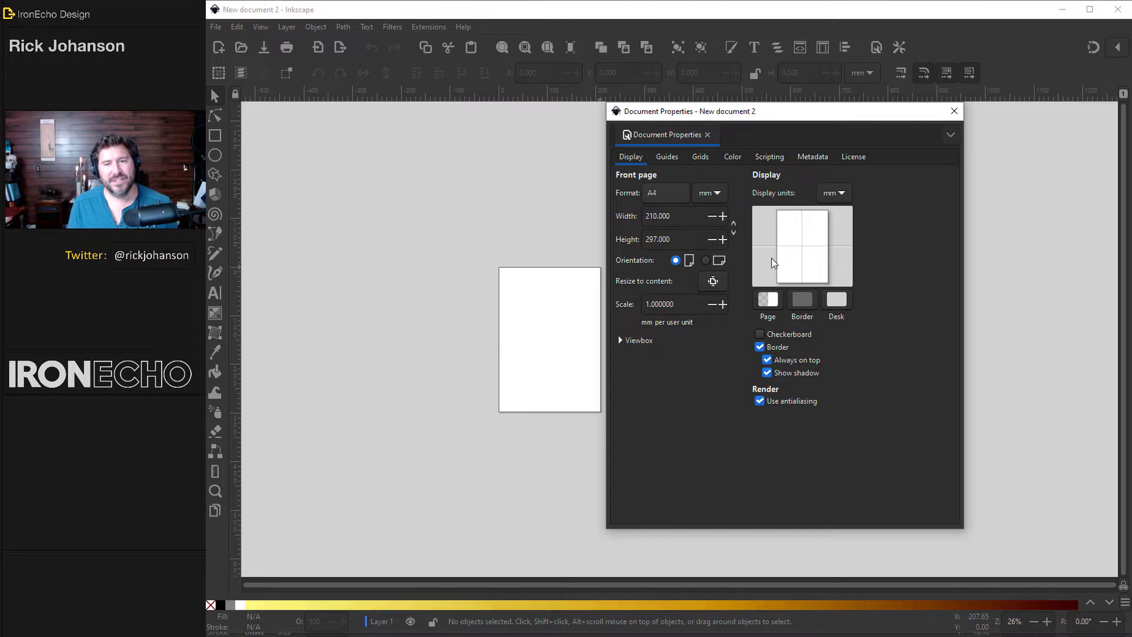
{"action": "left_click", "coordinate": [683, 263]}
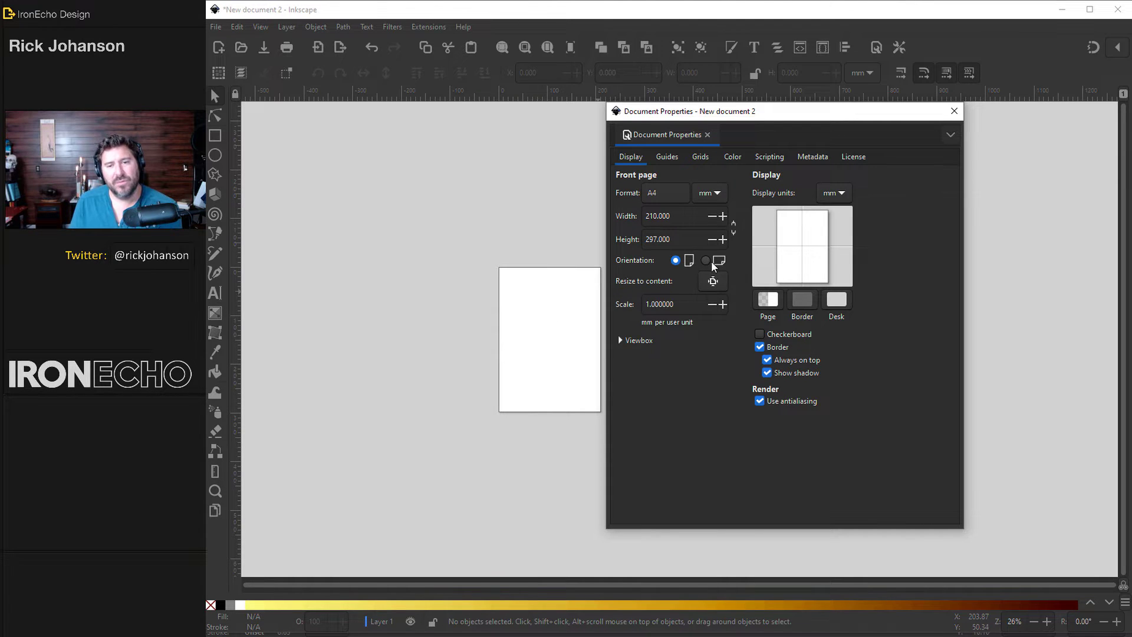
{"action": "left_click", "coordinate": [706, 261]}
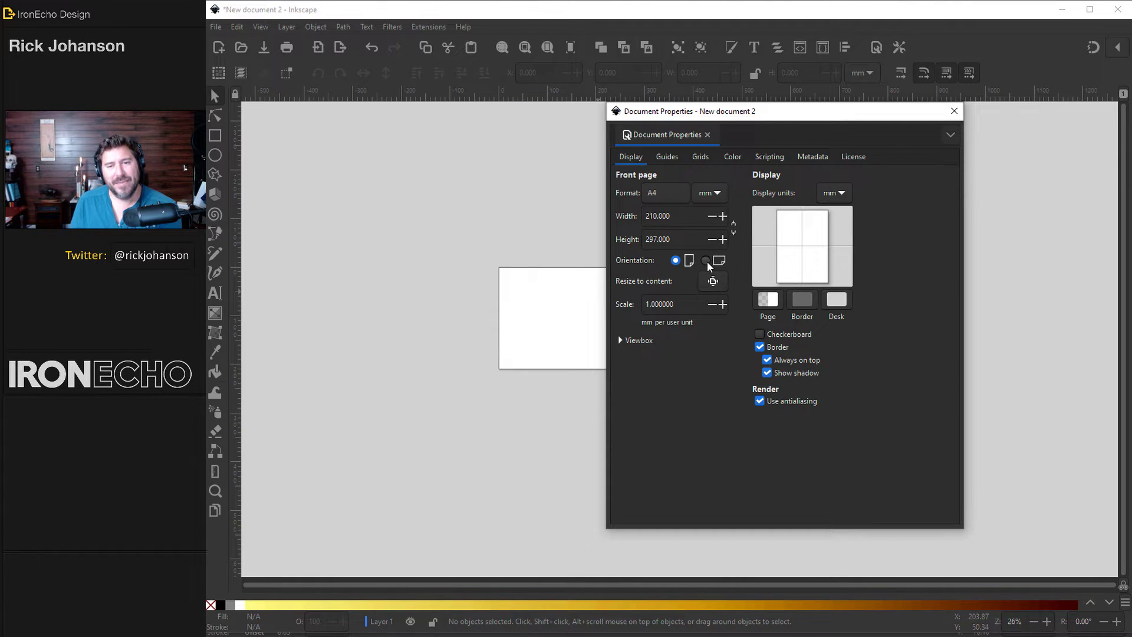
{"action": "left_click", "coordinate": [954, 112]}
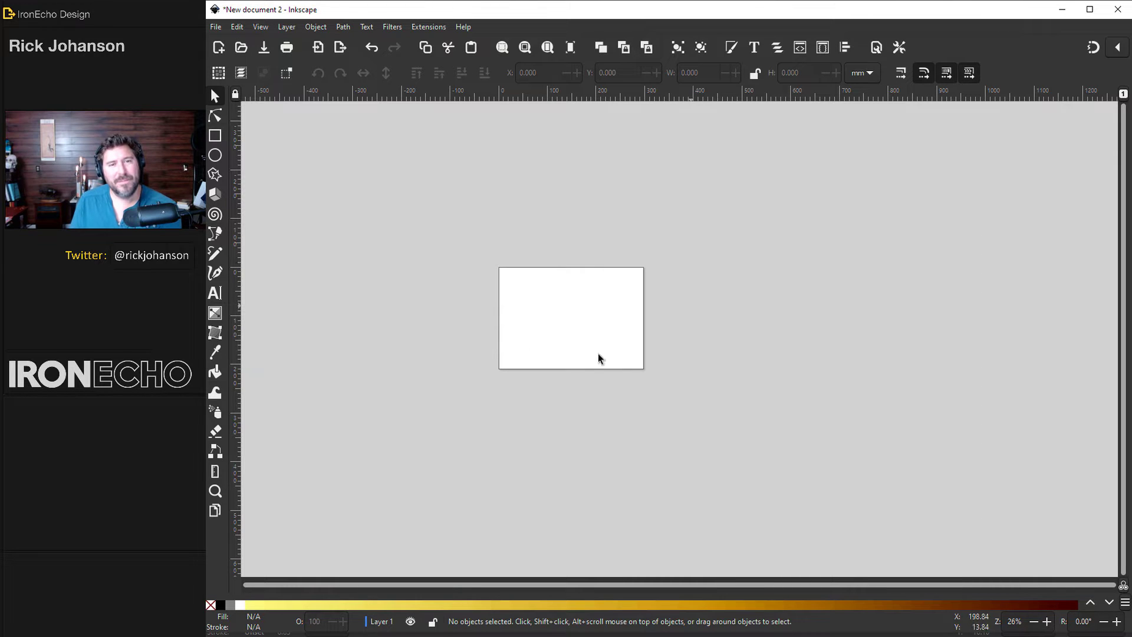
Draw a star about 143 × 145 mm, reposition it, and reset it to spoke ratio 0.500
{"action": "left_click", "coordinate": [548, 47]}
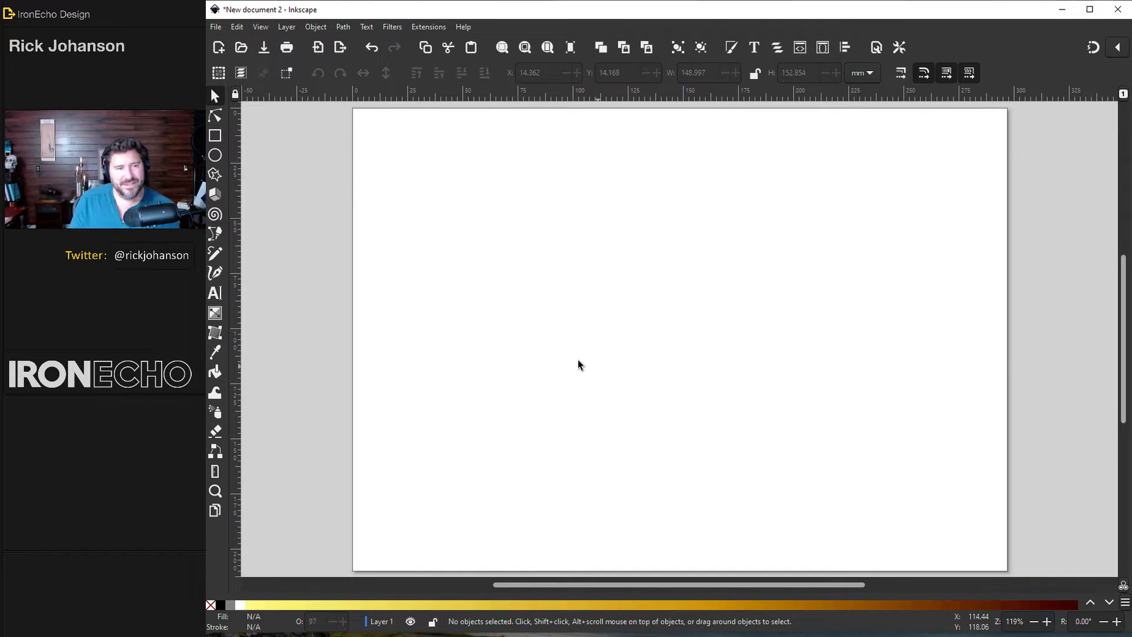
{"action": "left_click", "coordinate": [215, 175]}
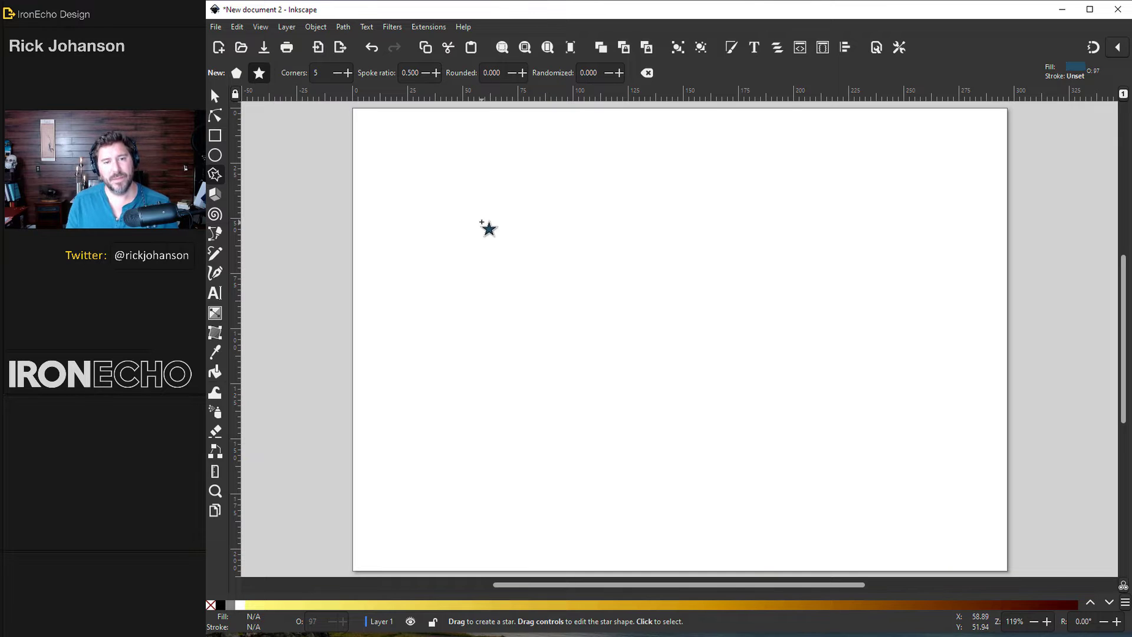
{"action": "mouse_move", "coordinate": [488, 228]}
{"action": "left_mouse_down"}
{"action": "mouse_move", "coordinate": [583, 332]}
{"action": "mouse_move", "coordinate": [619, 348]}
{"action": "left_mouse_up"}
{"action": "key", "text": "space"}
{"action": "left_click_drag", "start_coordinate": [440, 208], "coordinate": [557, 326]}
{"action": "key", "text": "space"}
{"action": "left_click_drag", "start_coordinate": [610, 425], "coordinate": [601, 373]}
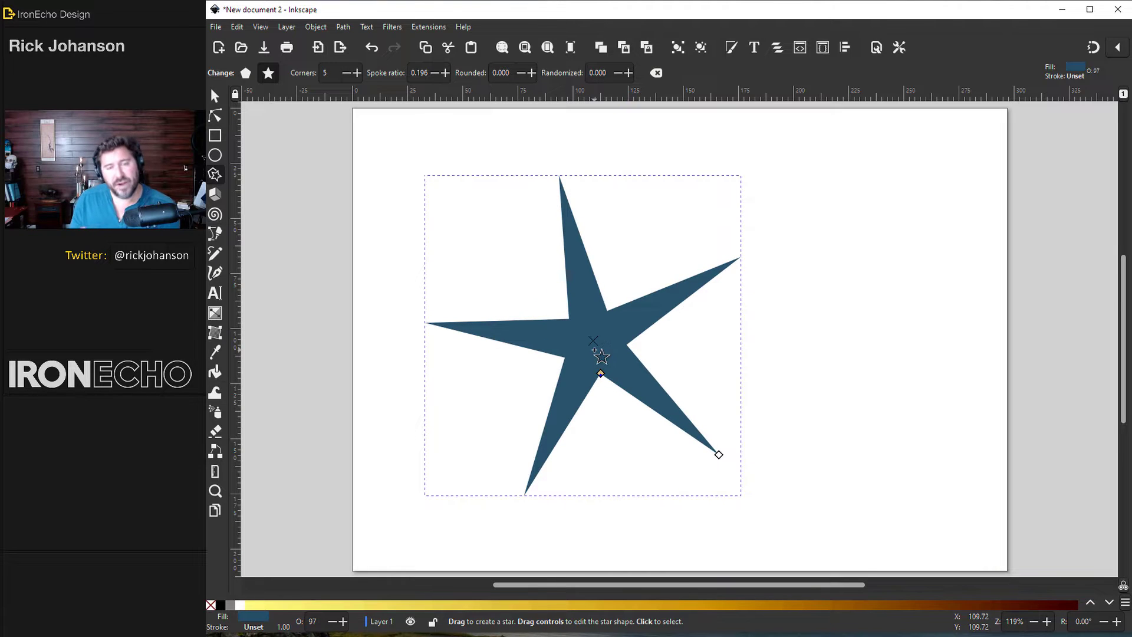
{"action": "left_click", "coordinate": [663, 73]}
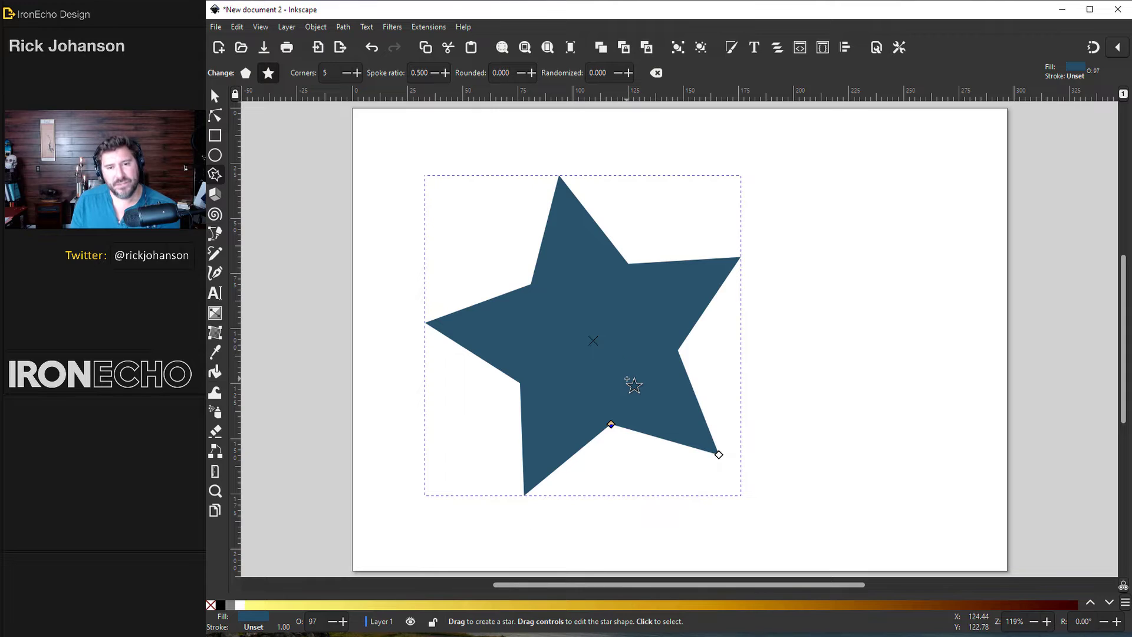
{"action": "key", "text": "s"}
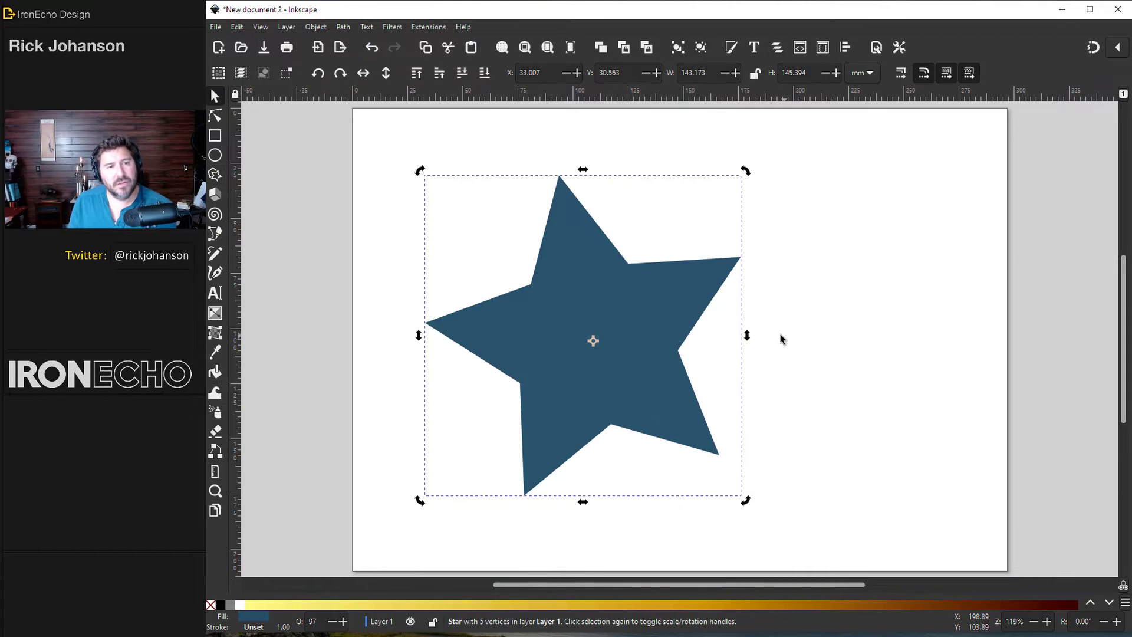
Lighten the star's fill to slate blue 6c8da0ff and set its stroke to No paint
{"action": "left_click", "coordinate": [316, 27]}
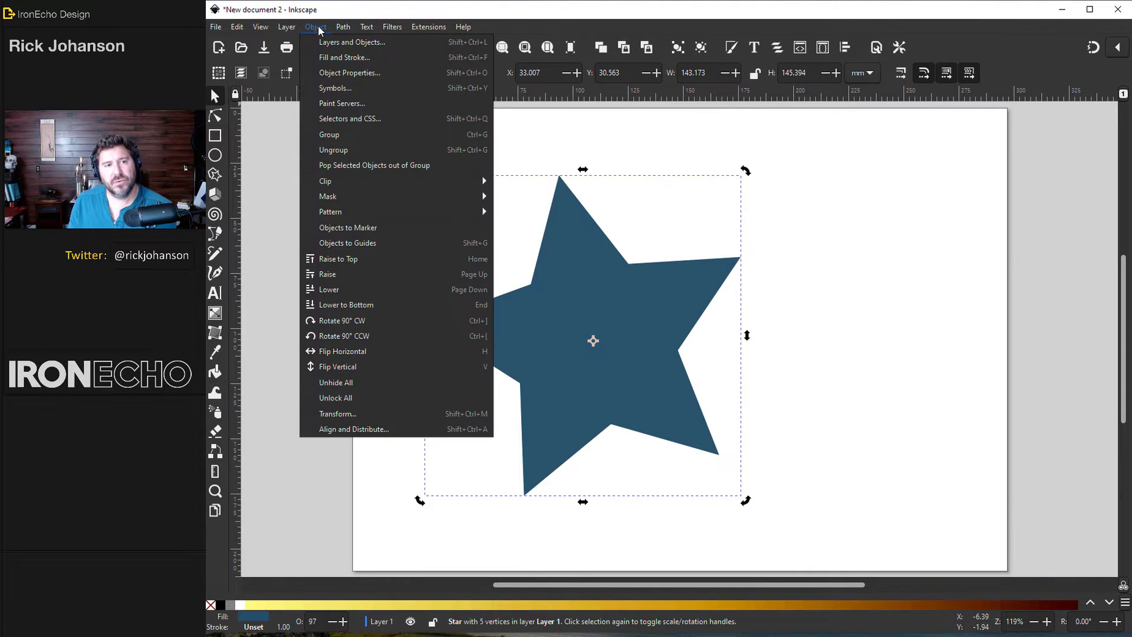
{"action": "left_click", "coordinate": [330, 57]}
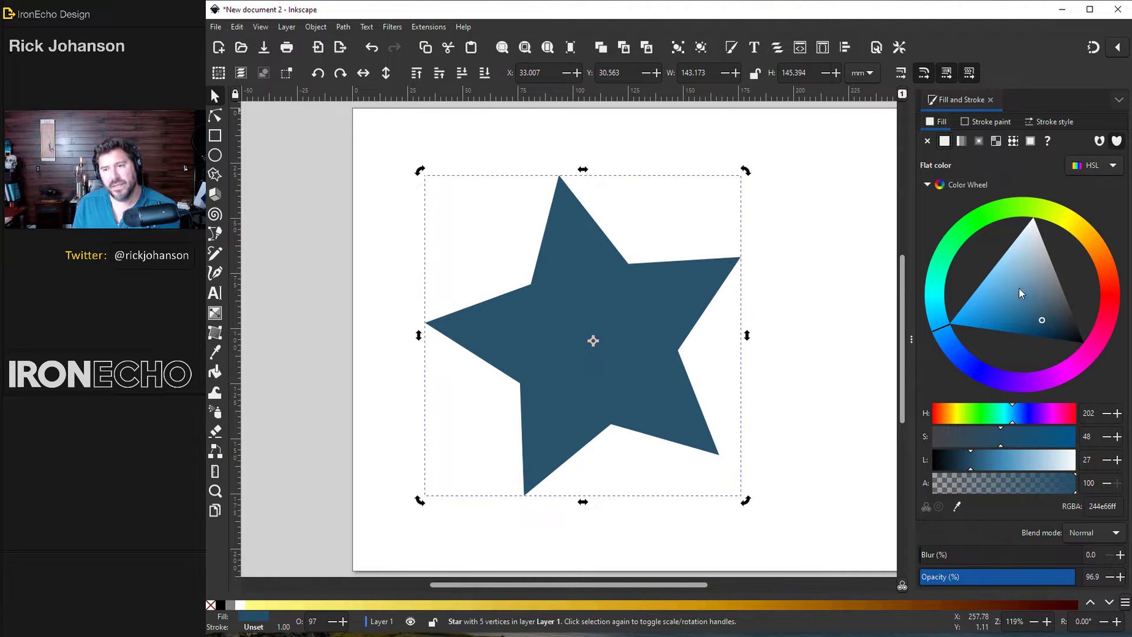
{"action": "mouse_move", "coordinate": [1020, 288]}
{"action": "left_mouse_down"}
{"action": "mouse_move", "coordinate": [1022, 303]}
{"action": "mouse_move", "coordinate": [1033, 283]}
{"action": "left_mouse_up"}
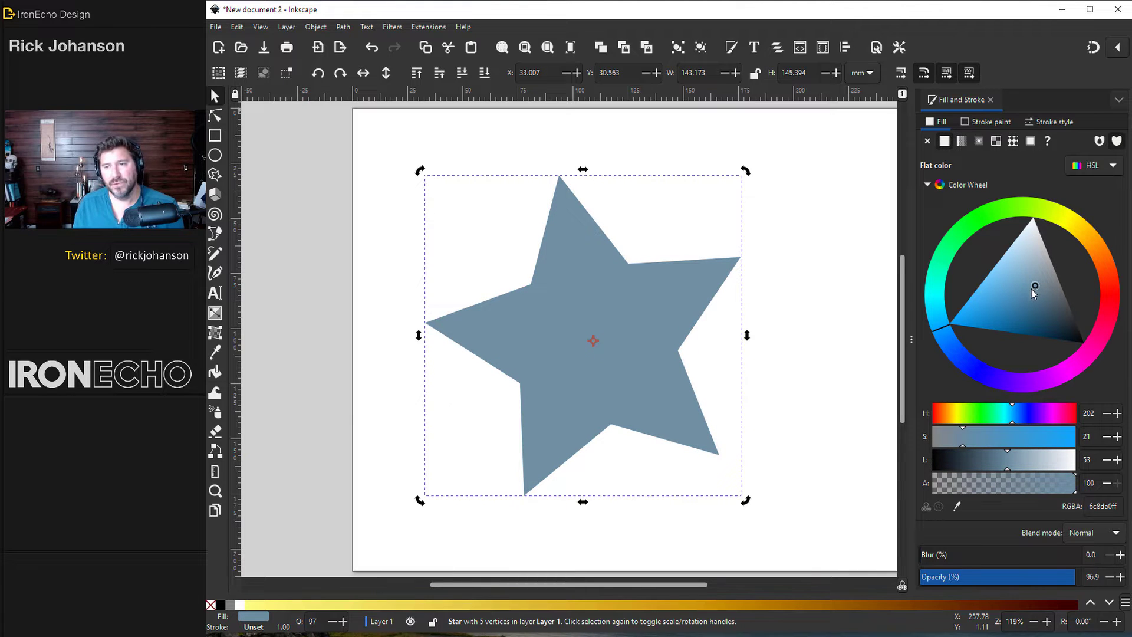
{"action": "left_click", "coordinate": [991, 123]}
{"action": "left_click", "coordinate": [927, 142]}
{"action": "left_click", "coordinate": [944, 142]}
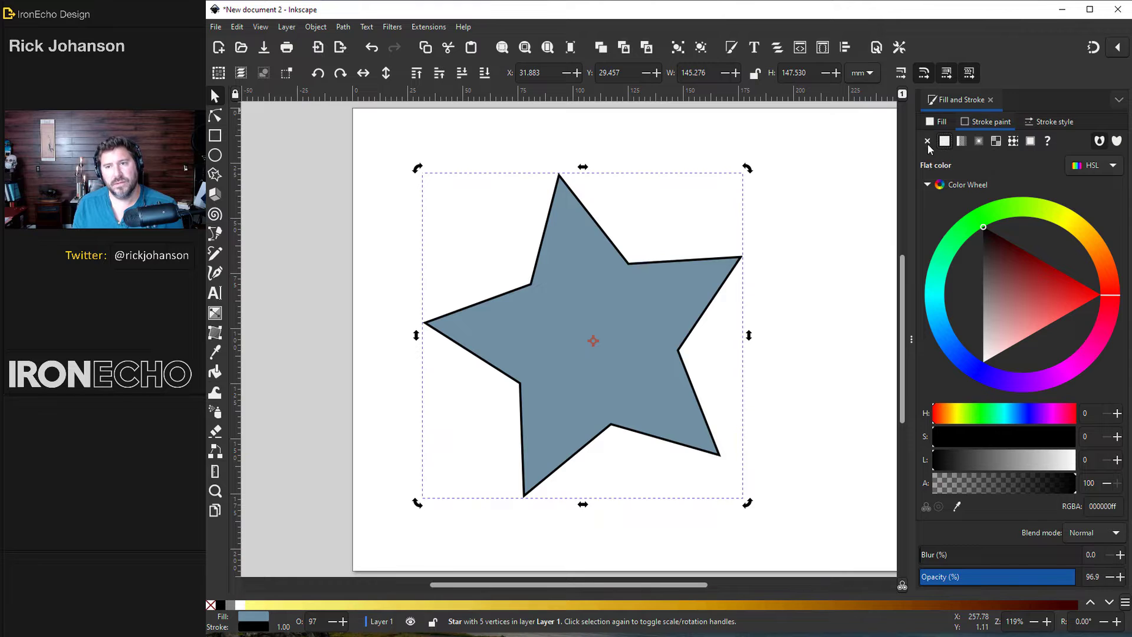
{"action": "left_click", "coordinate": [927, 142]}
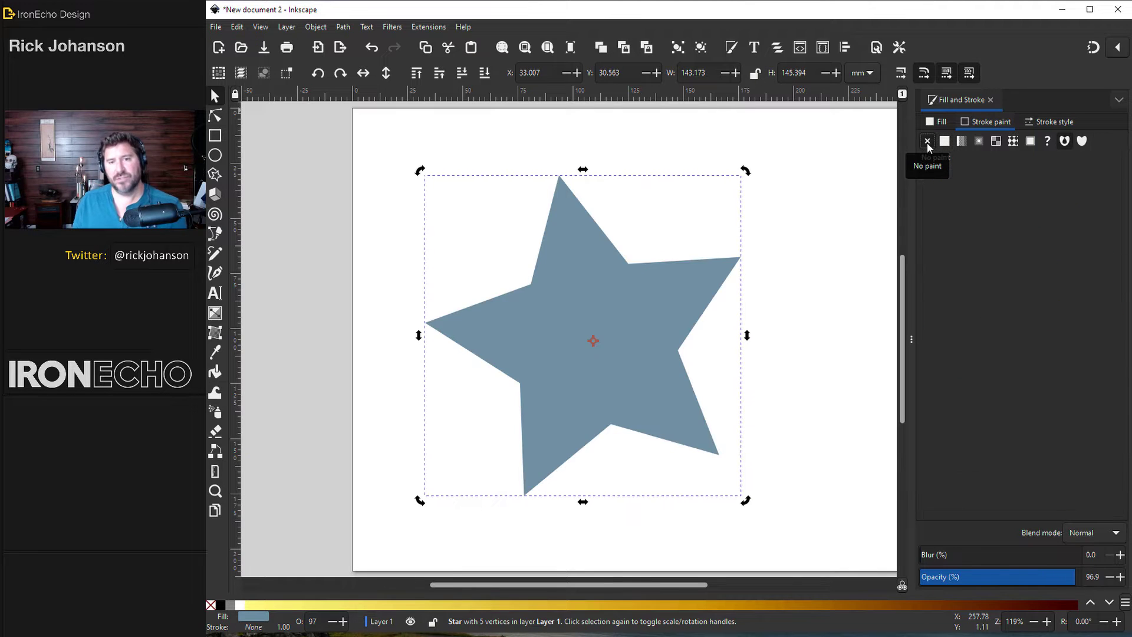
Add shrinking duplicate star layers inside the outline, filled light grey, then blue-gray
{"action": "left_click", "coordinate": [680, 298]}
{"action": "key", "text": "ctrl"}
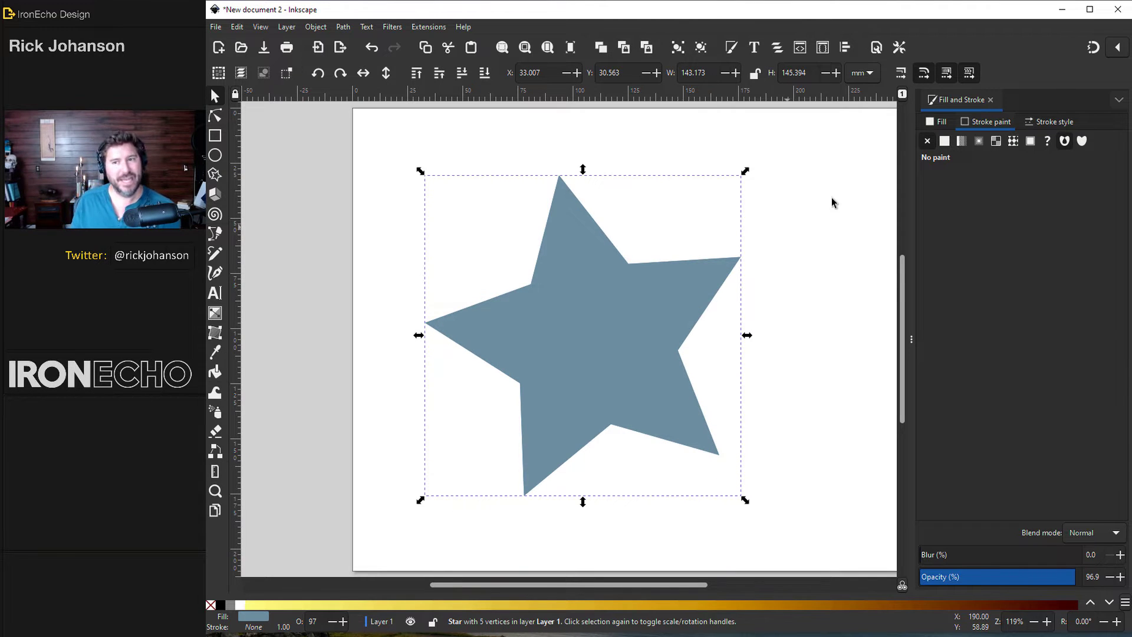
{"action": "left_click", "coordinate": [938, 122]}
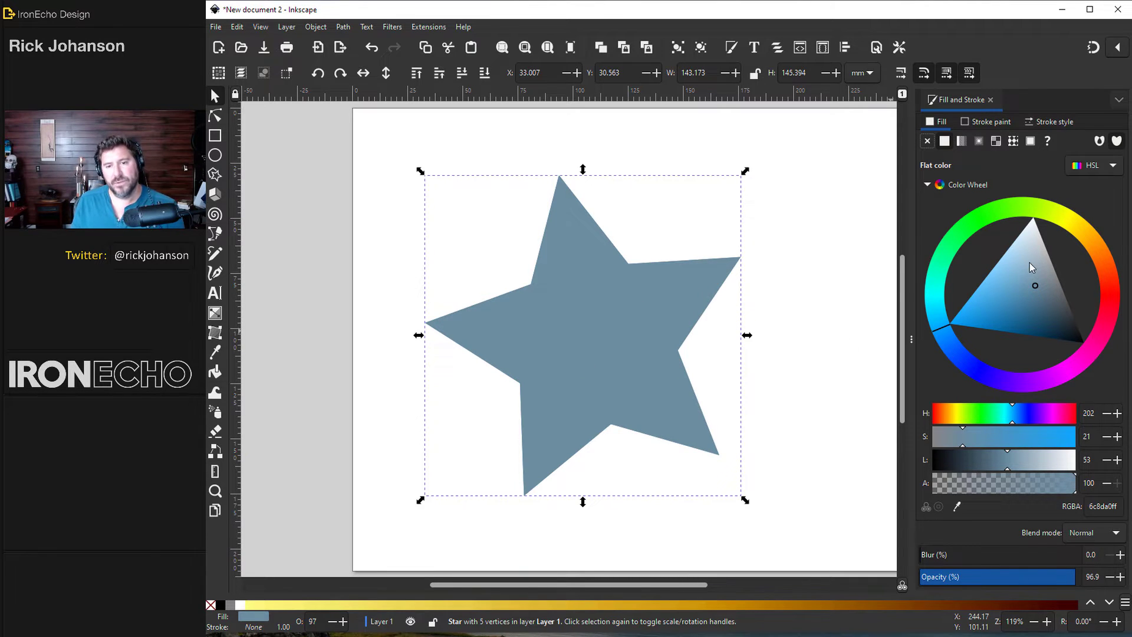
{"action": "left_click", "coordinate": [1045, 244]}
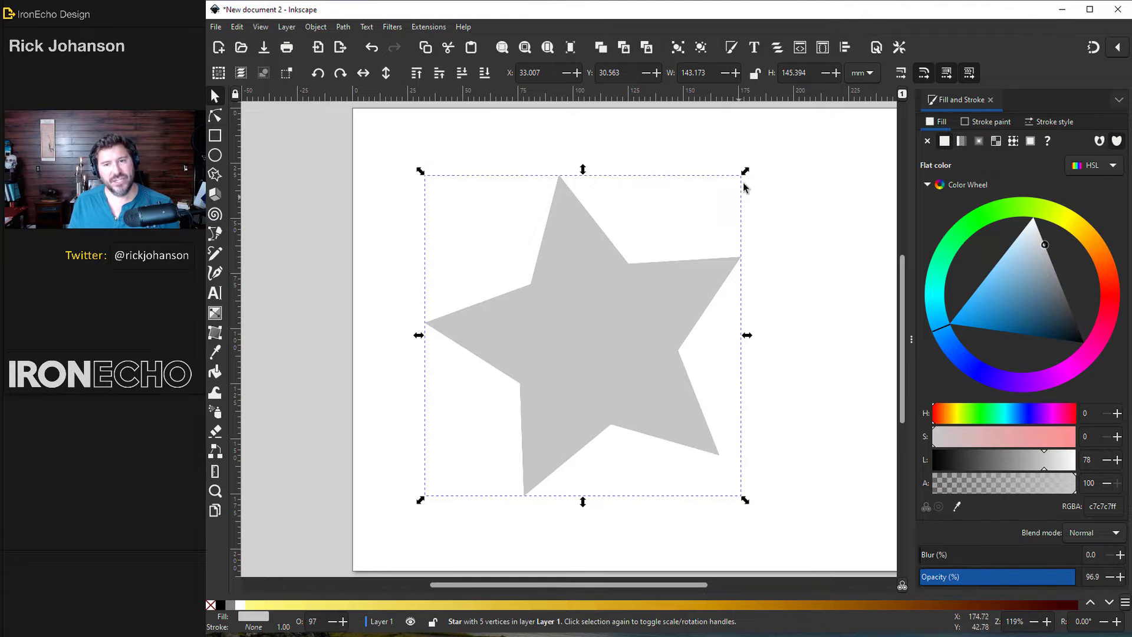
{"action": "left_click_drag", "start_coordinate": [746, 175], "coordinate": [738, 194]}
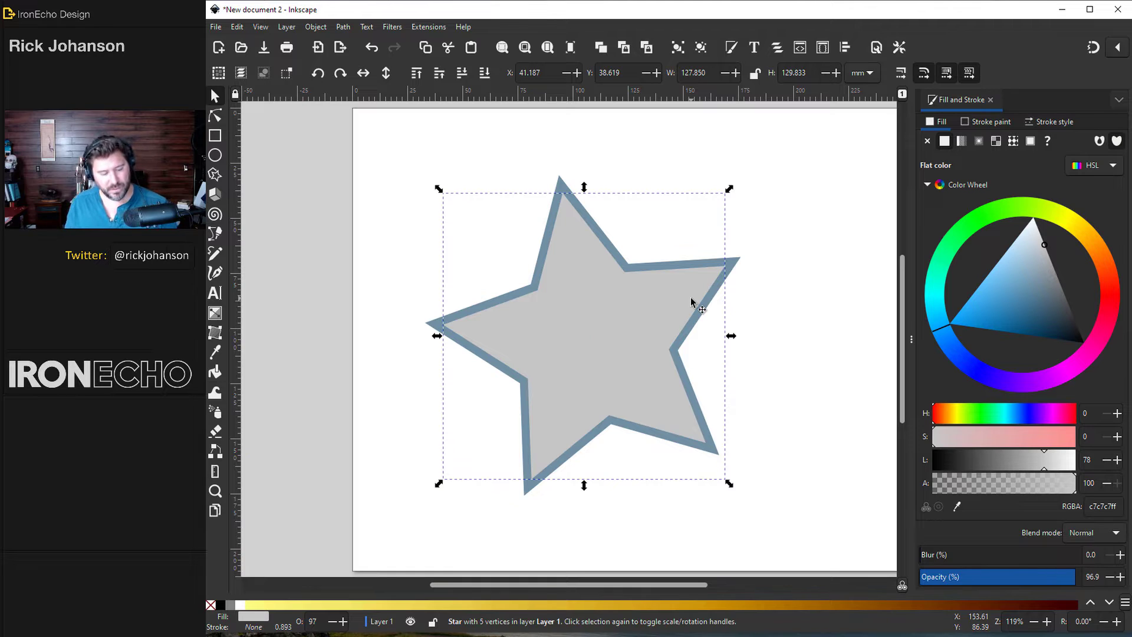
{"action": "key", "text": "ctrl"}
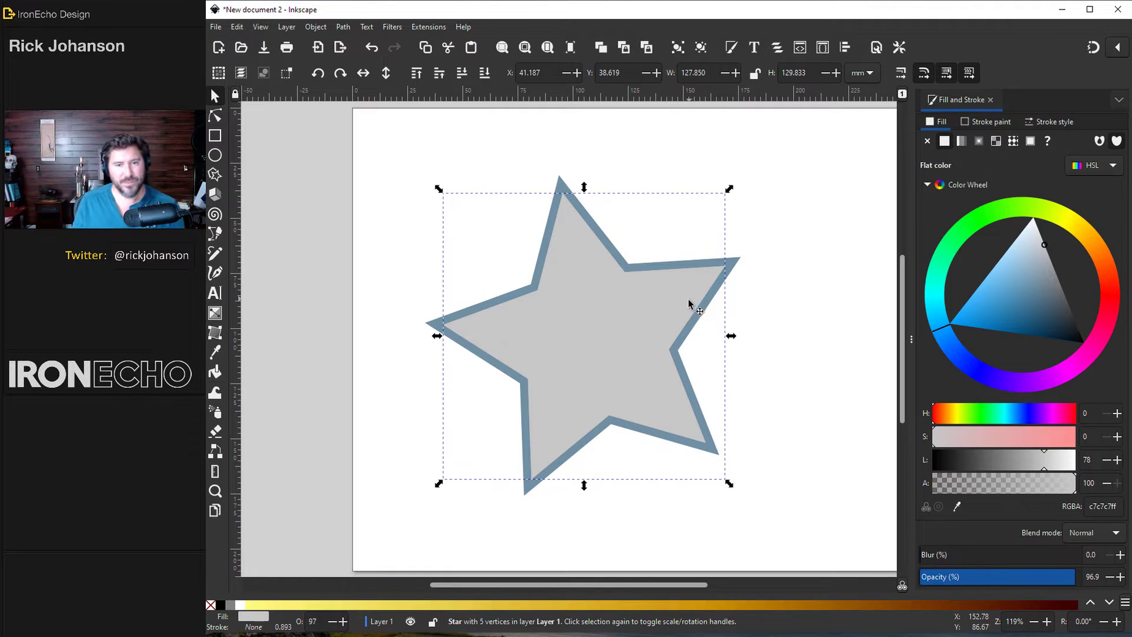
{"action": "left_click", "coordinate": [1034, 294]}
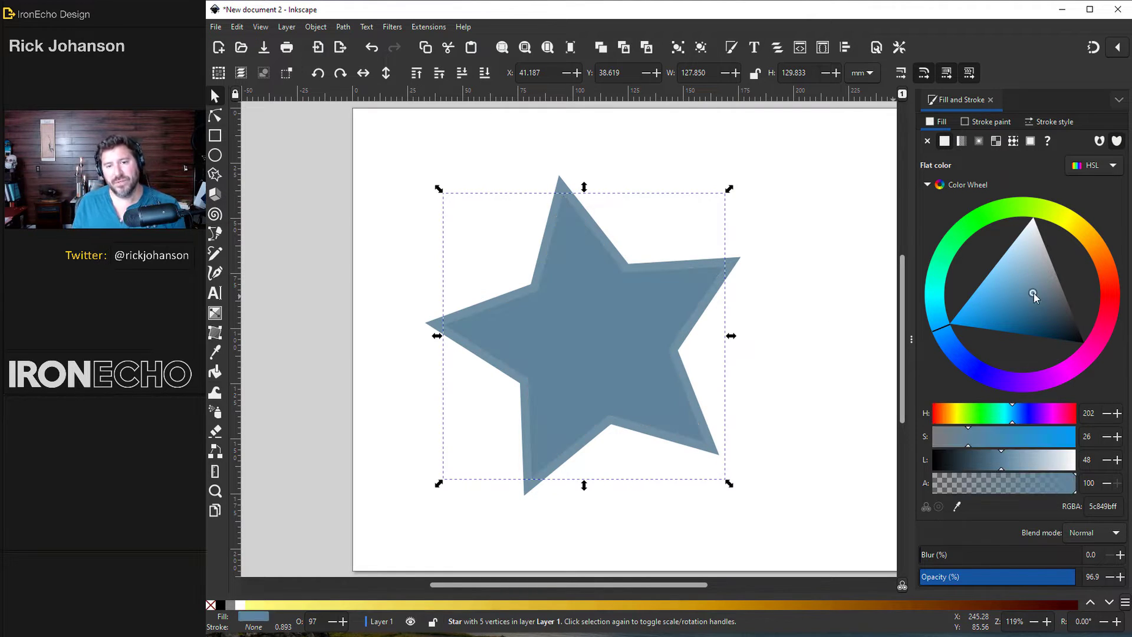
{"action": "left_click_drag", "start_coordinate": [729, 192], "coordinate": [723, 207]}
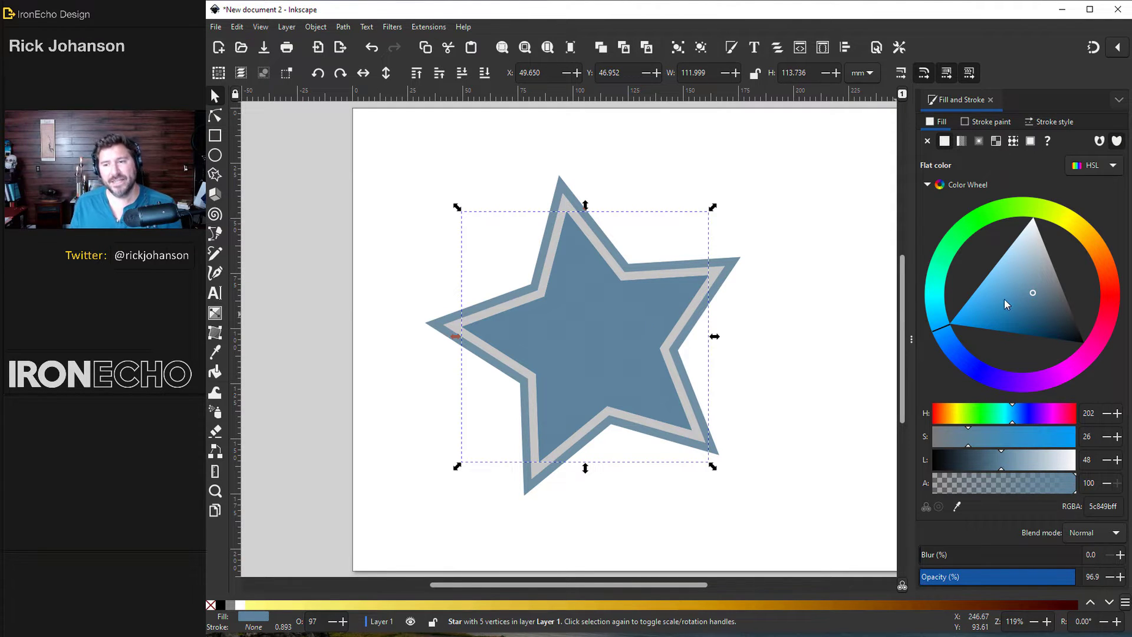
Add a slightly rotated near-white layer and a smaller deep blue 3e7490ff innermost star
{"action": "left_click_drag", "start_coordinate": [1035, 251], "coordinate": [1043, 231]}
{"action": "left_click_drag", "start_coordinate": [713, 207], "coordinate": [705, 228]}
{"action": "left_click", "coordinate": [637, 306]}
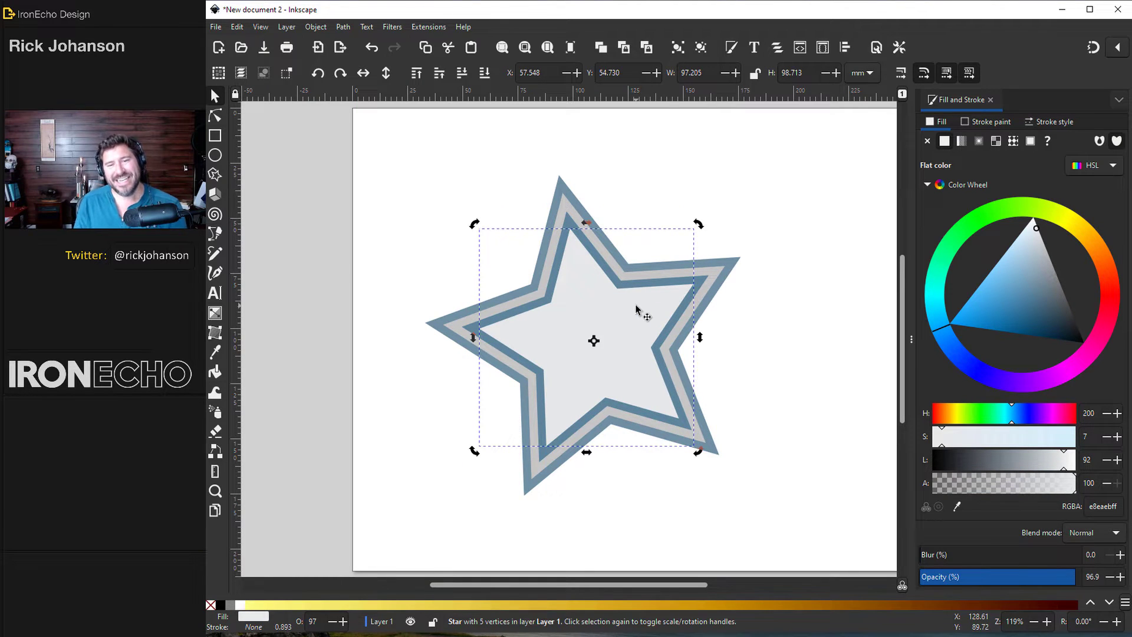
{"action": "left_click_drag", "start_coordinate": [699, 225], "coordinate": [695, 228]}
{"action": "left_click", "coordinate": [571, 222]}
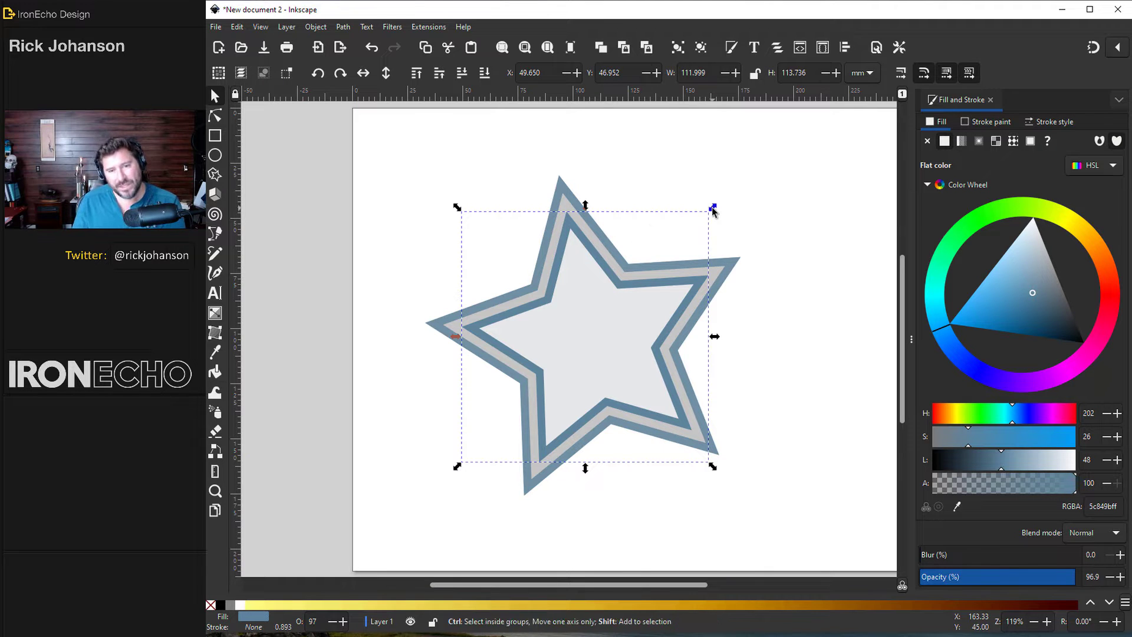
{"action": "left_click", "coordinate": [617, 334]}
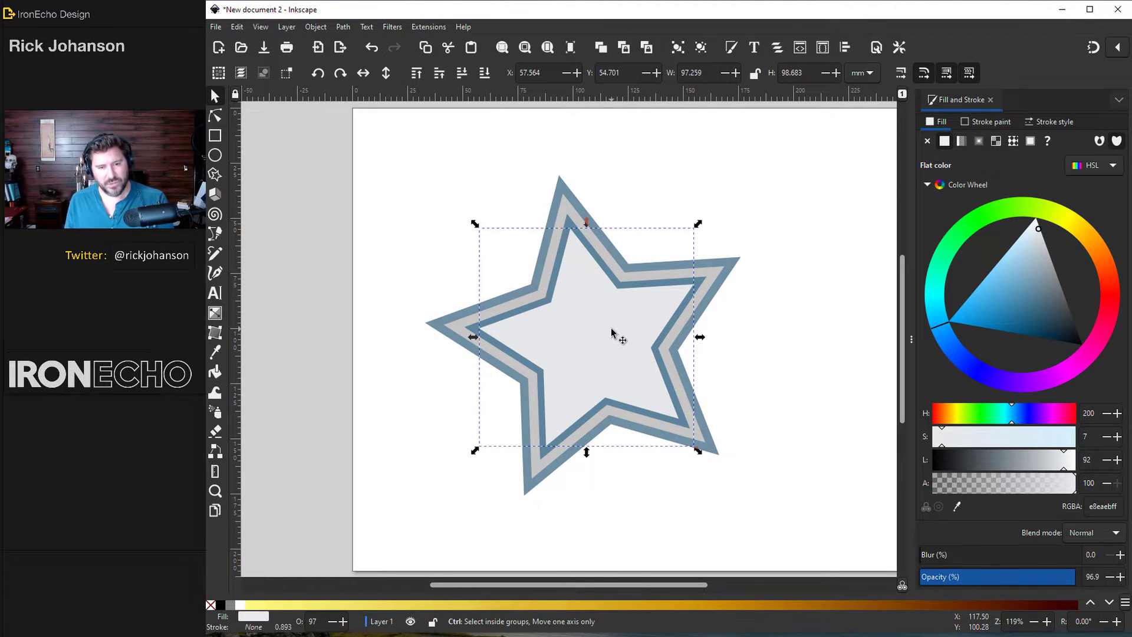
{"action": "left_click_drag", "start_coordinate": [1023, 293], "coordinate": [1029, 307]}
{"action": "left_click_drag", "start_coordinate": [698, 224], "coordinate": [688, 237]}
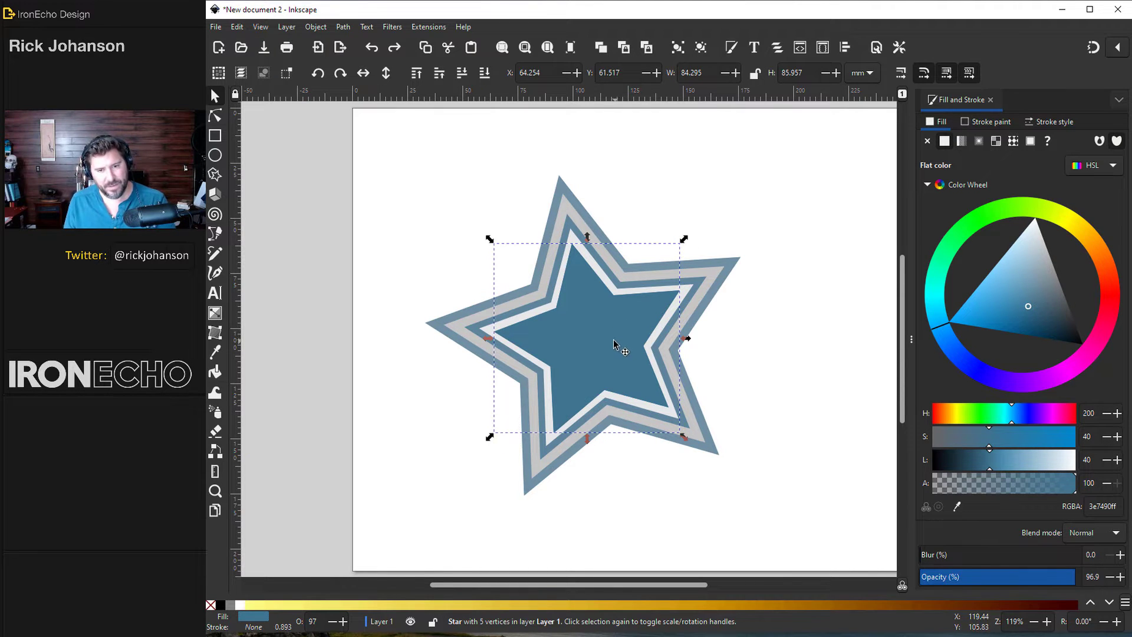
Move the small deep blue star off the page to the left
{"action": "left_click_drag", "start_coordinate": [623, 341], "coordinate": [206, 309]}
{"action": "left_click_drag", "start_coordinate": [419, 133], "coordinate": [775, 540]}
{"action": "left_click_drag", "start_coordinate": [340, 310], "coordinate": [272, 217]}
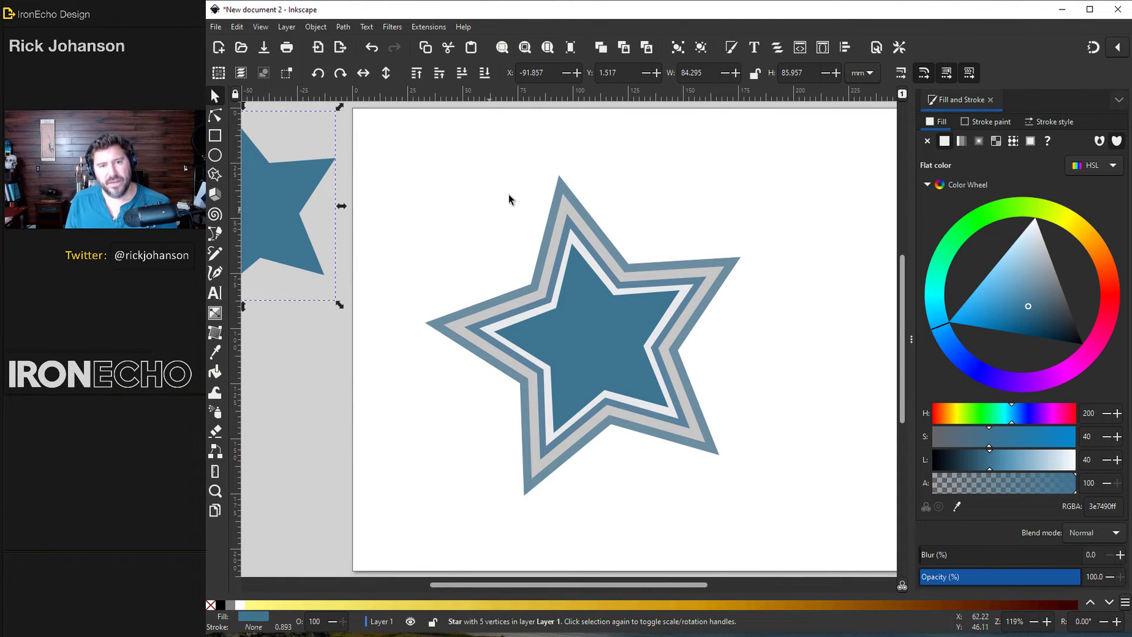
Duplicate the outer slate blue star and park the copy off the page at lower left
{"action": "left_click", "coordinate": [557, 186]}
{"action": "key", "text": "ctrl+d"}
{"action": "left_click_drag", "start_coordinate": [567, 184], "coordinate": [208, 424]}
{"action": "scroll", "coordinate": [521, 583], "scroll_direction": "right", "scroll_amount": 3}
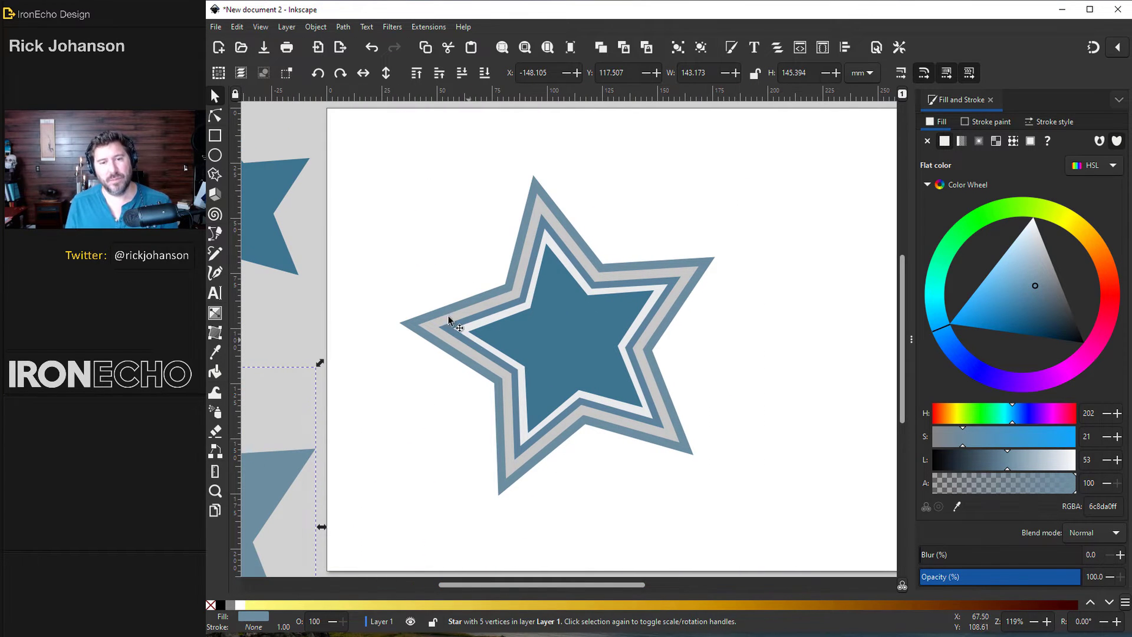
Select the five stacked stars and open the Drop Shadow filter beside the drawing
{"action": "left_click_drag", "start_coordinate": [370, 158], "coordinate": [785, 532]}
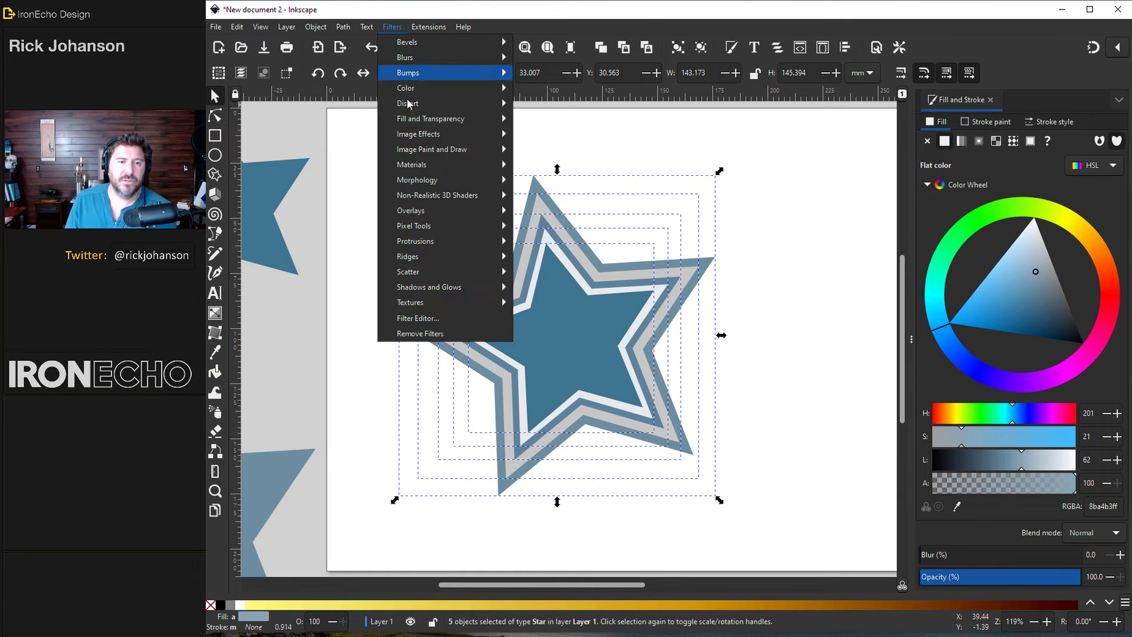
{"action": "mouse_move", "coordinate": [427, 286]}
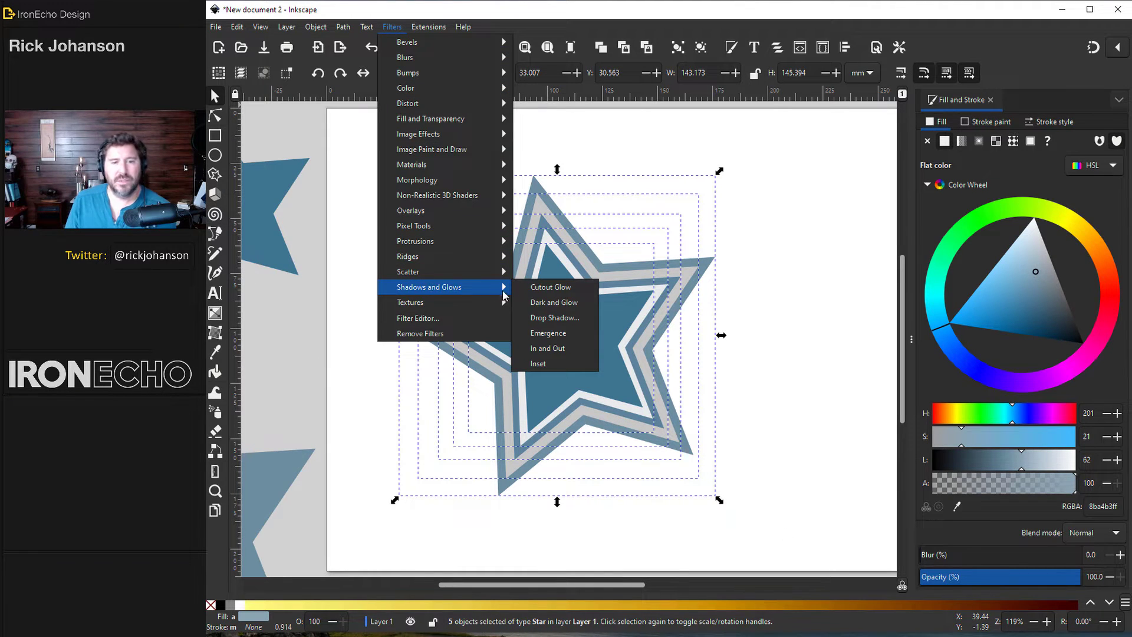
{"action": "left_click", "coordinate": [553, 318]}
{"action": "left_click_drag", "start_coordinate": [278, 105], "coordinate": [823, 104]}
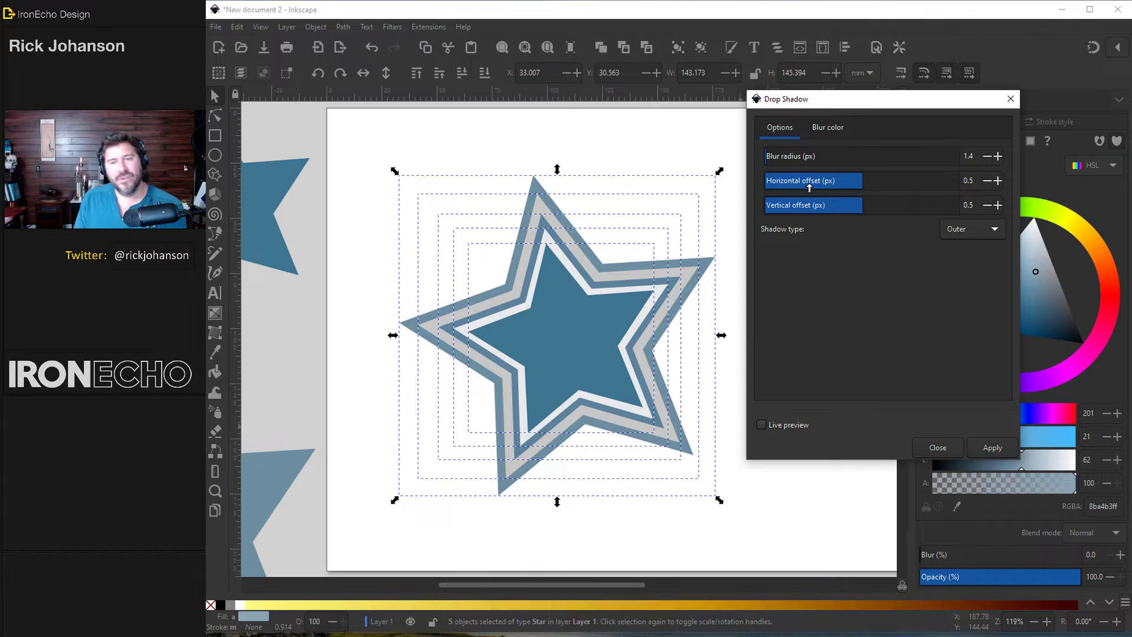
Set the shadow's horizontal offset to 0.0 and its type to Inner cutout
{"action": "double_click", "coordinate": [953, 183]}
{"action": "key", "text": "Return"}
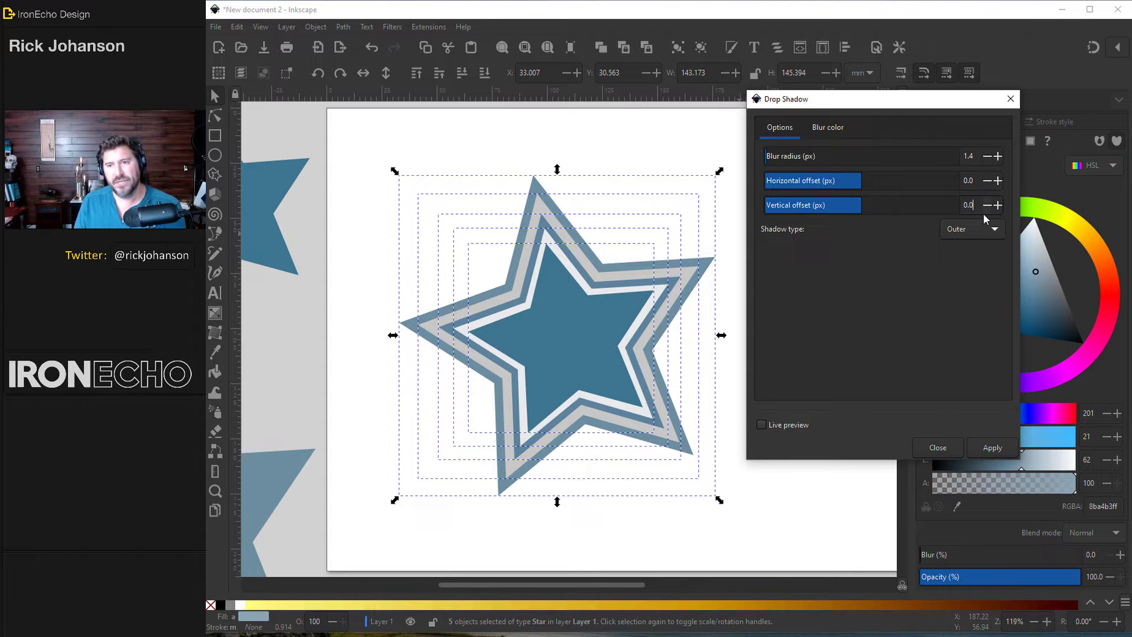
{"action": "left_click", "coordinate": [975, 236]}
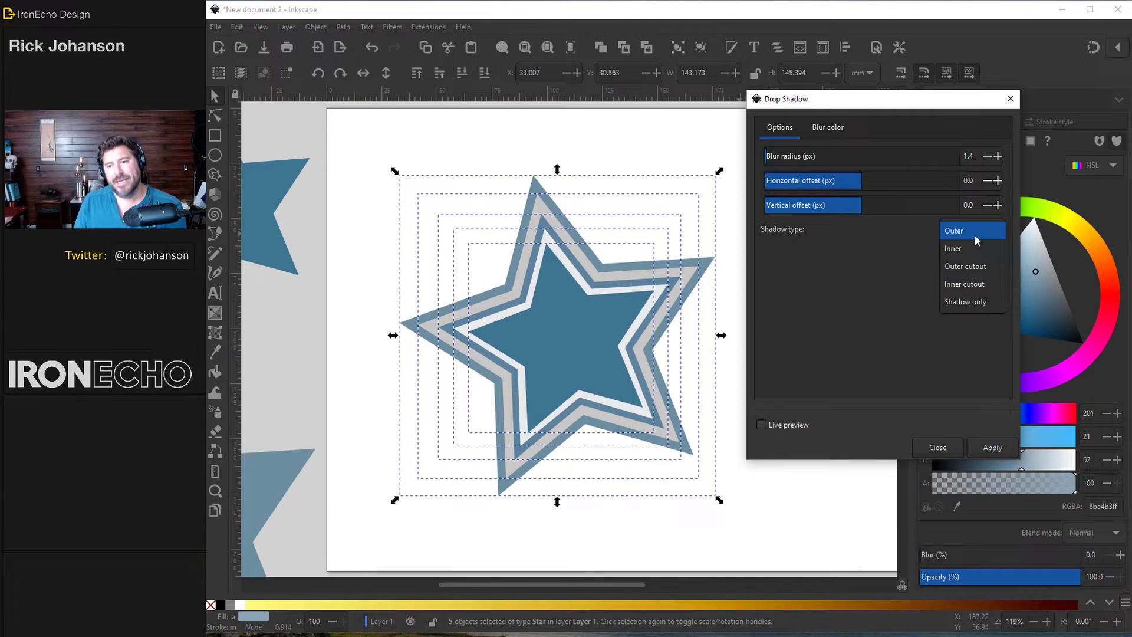
{"action": "left_click", "coordinate": [978, 285]}
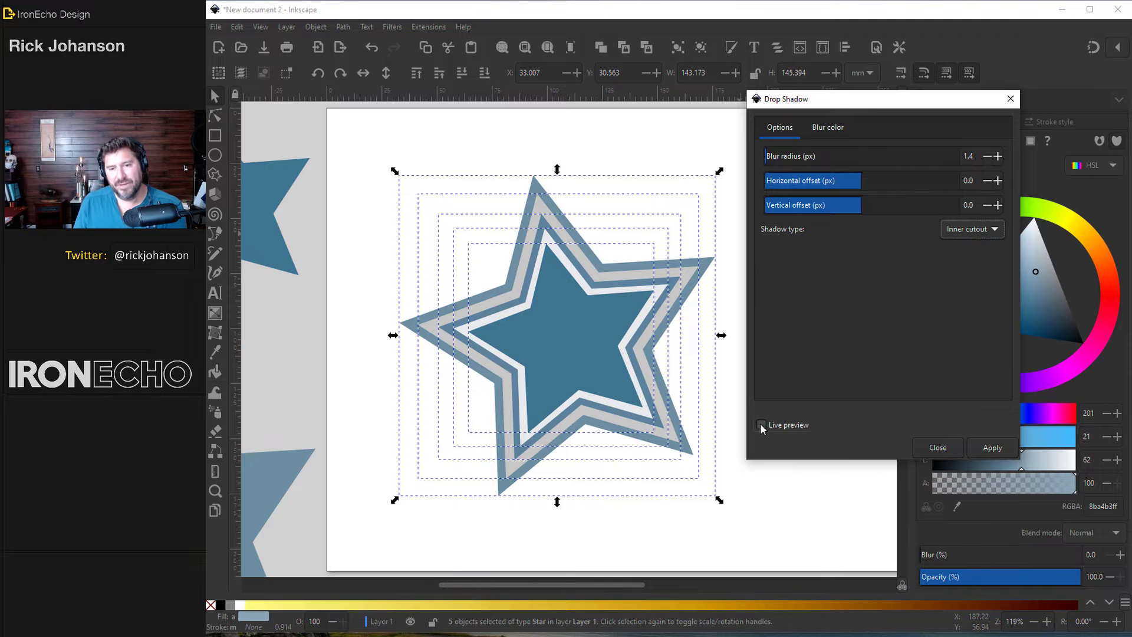
Turn on live preview and set the shadow offsets to 0.4 horizontal and -1.4 vertical
{"action": "left_click", "coordinate": [760, 424]}
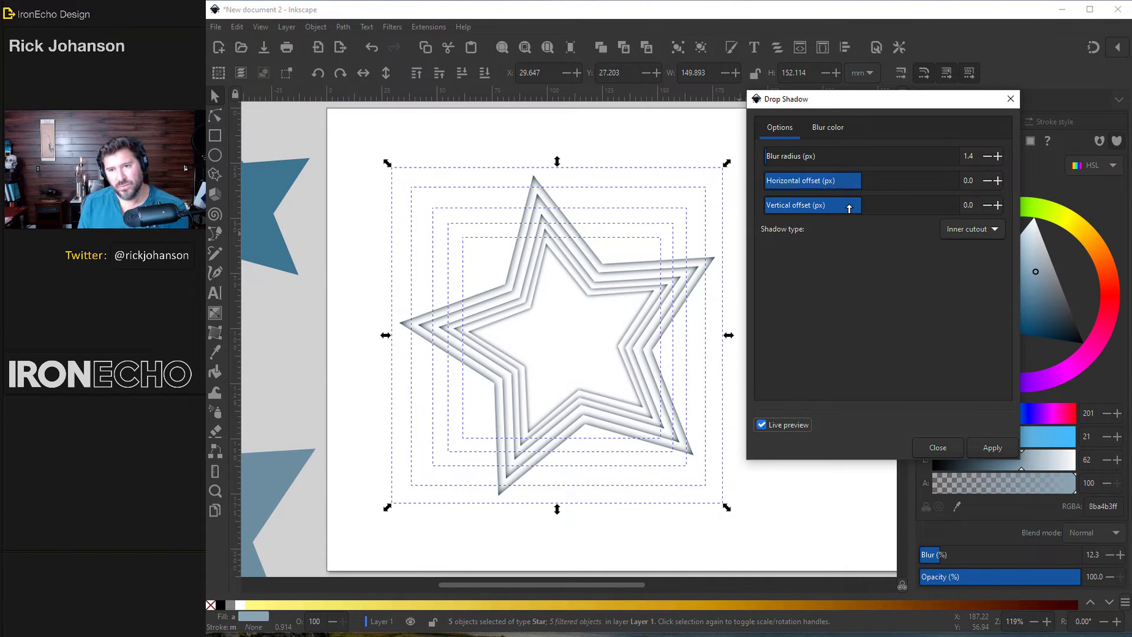
{"action": "left_click", "coordinate": [966, 205]}
{"action": "type", "text": "1.4"}
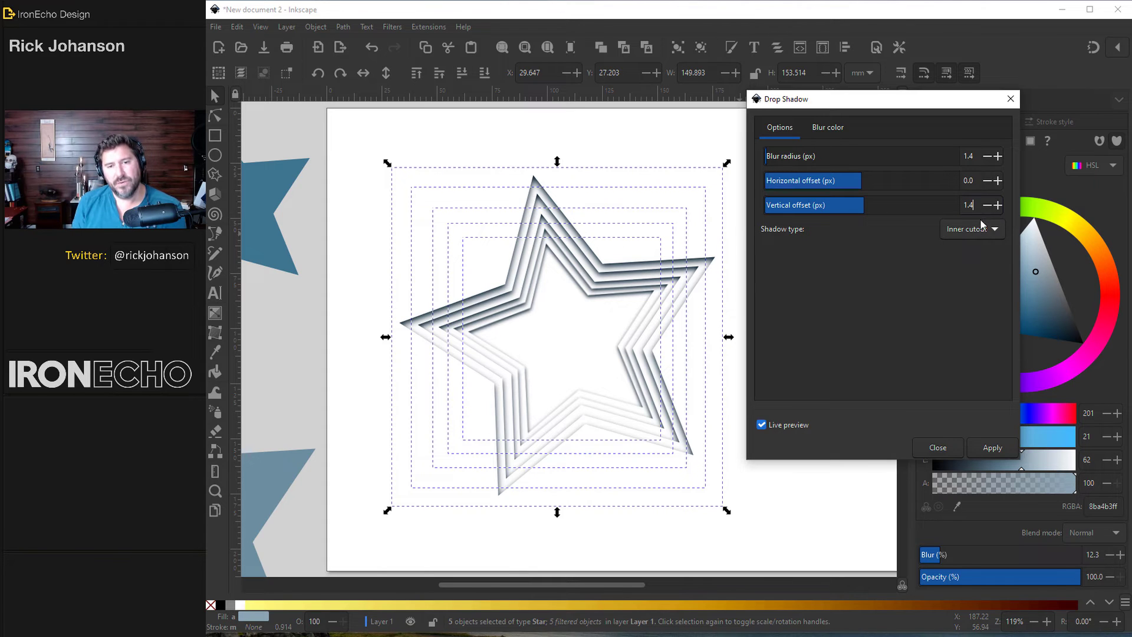
{"action": "double_click", "coordinate": [962, 205]}
{"action": "key", "text": "BackSpace"}
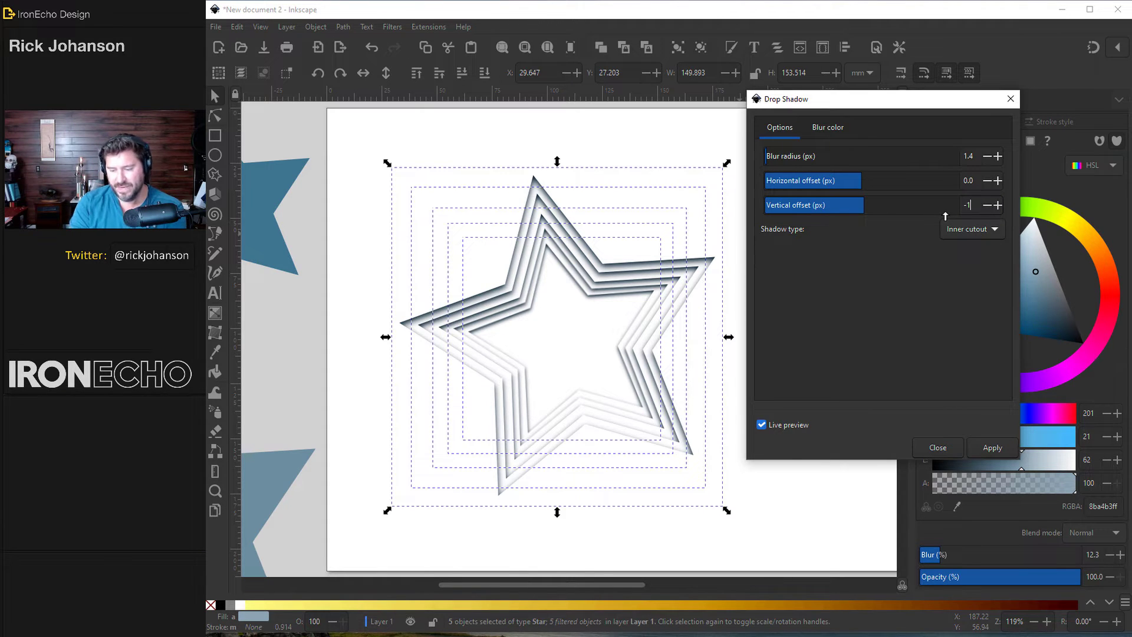
{"action": "type", "text": "-1.4"}
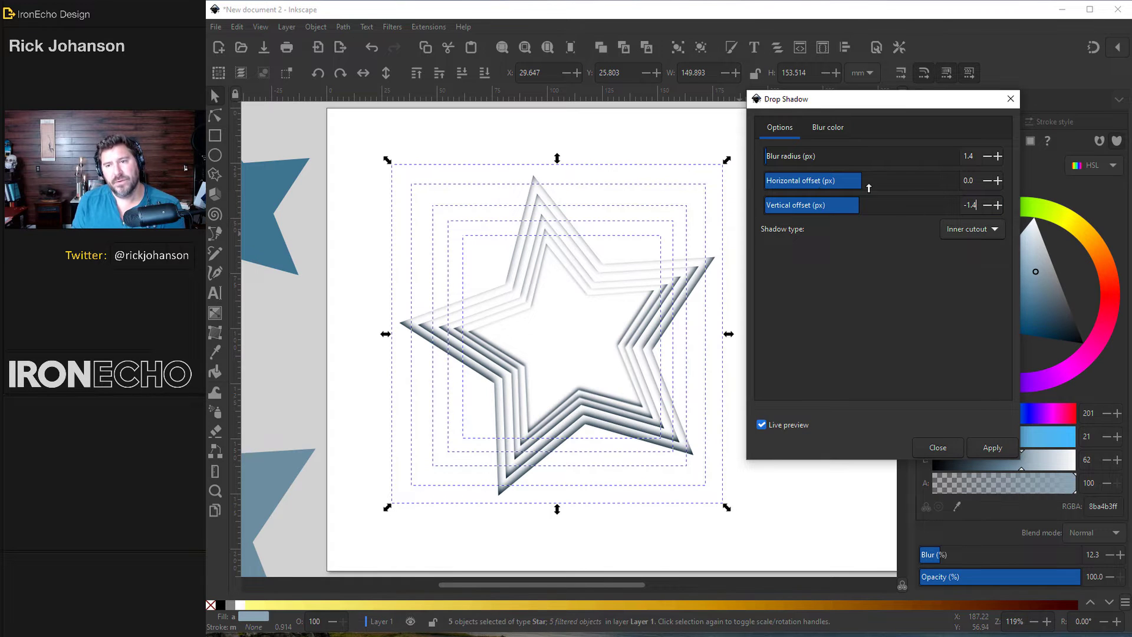
{"action": "double_click", "coordinate": [958, 186]}
{"action": "type", "text": "0.4"}
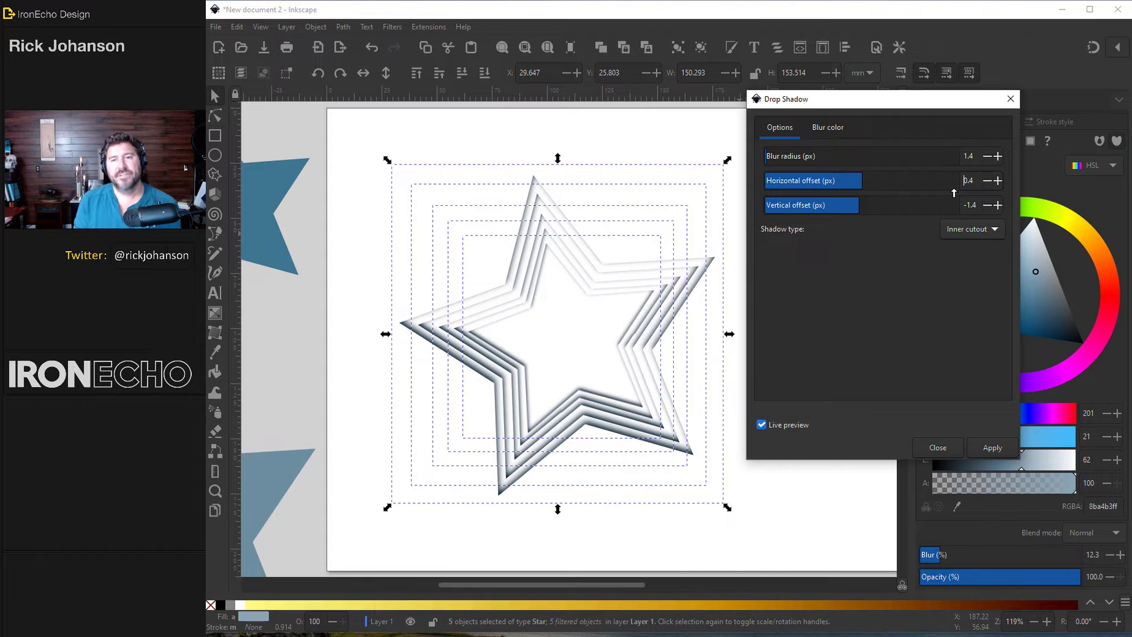
Leave the shadow colour untinted by the stars' own colours and apply the drop shadow
{"action": "left_click", "coordinate": [836, 127]}
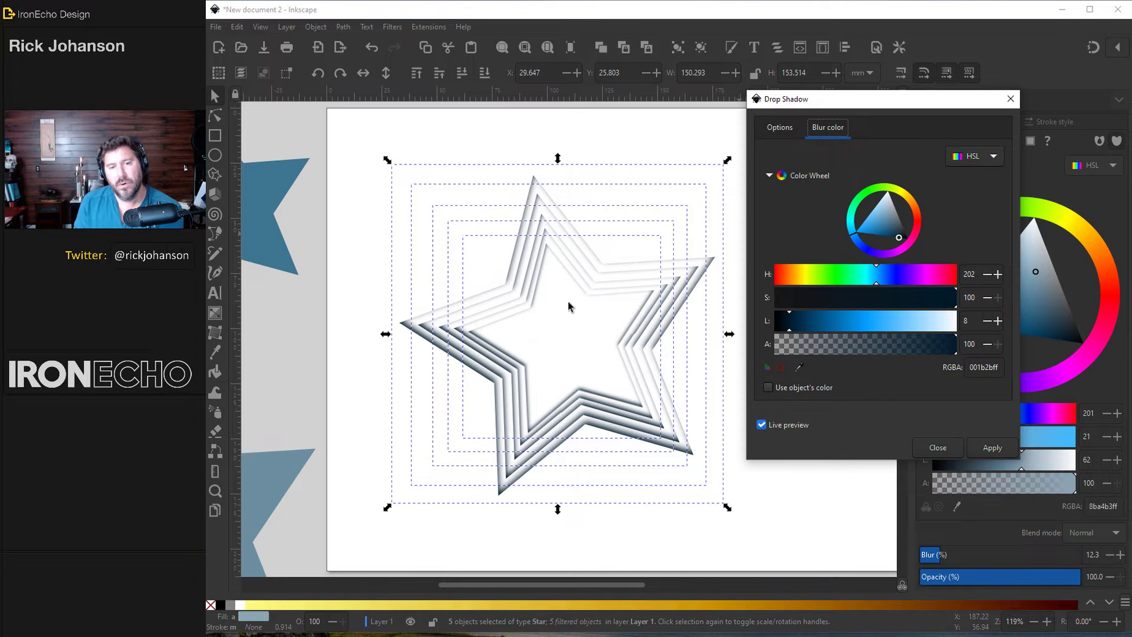
{"action": "left_click", "coordinate": [769, 388]}
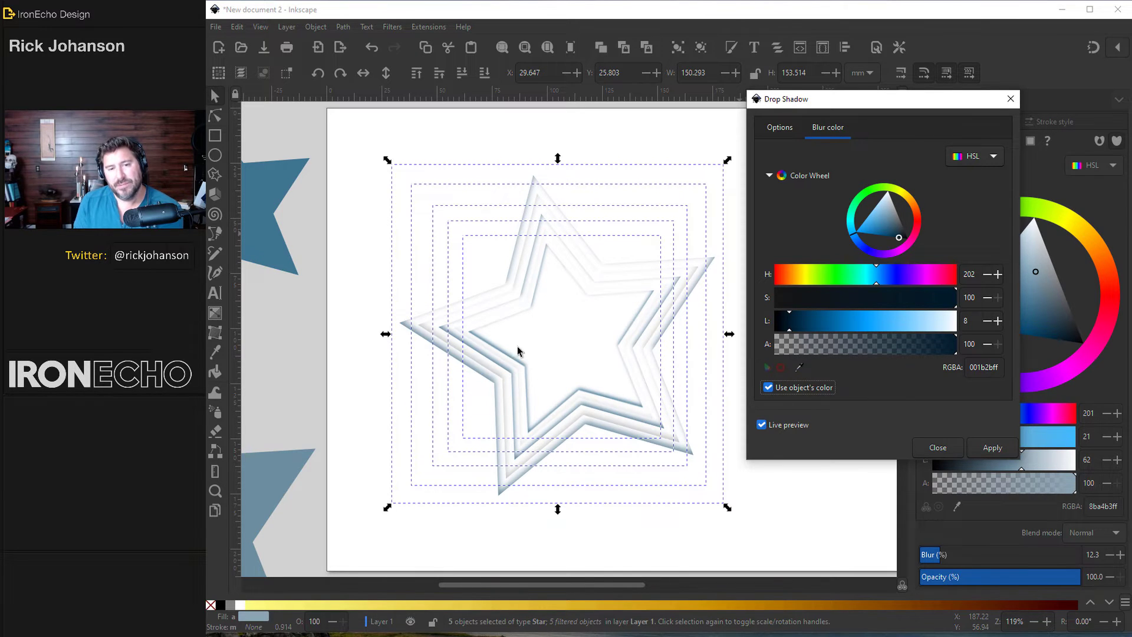
{"action": "left_click", "coordinate": [769, 388]}
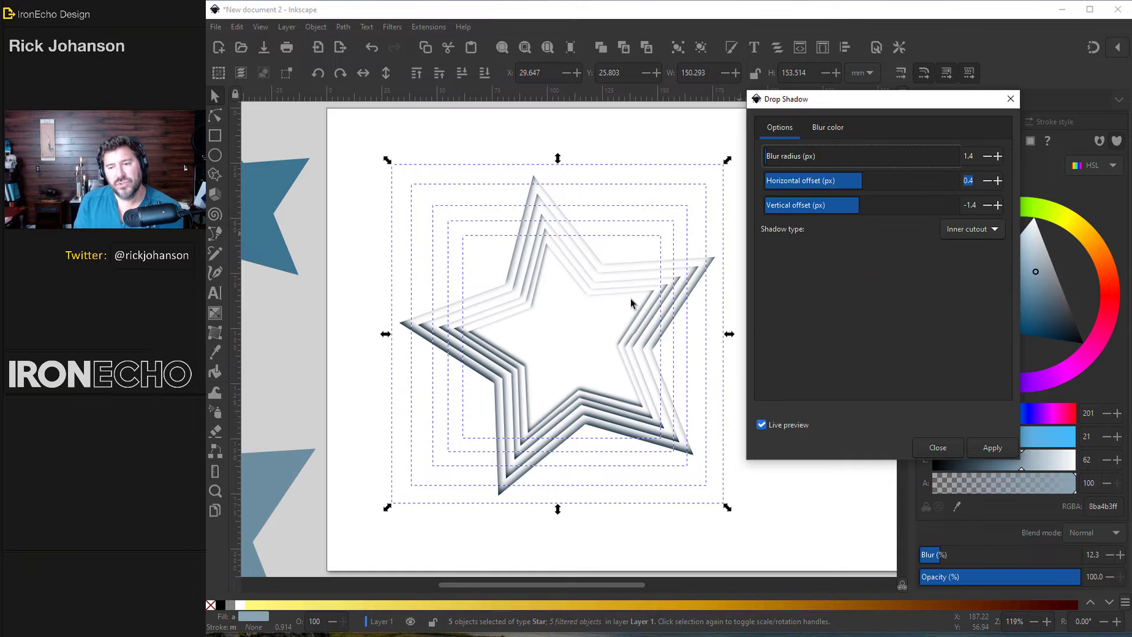
{"action": "left_click", "coordinate": [995, 447]}
Blur the layered star group by 3.0, then drag the slate blue star copy over it
{"action": "left_click", "coordinate": [938, 447]}
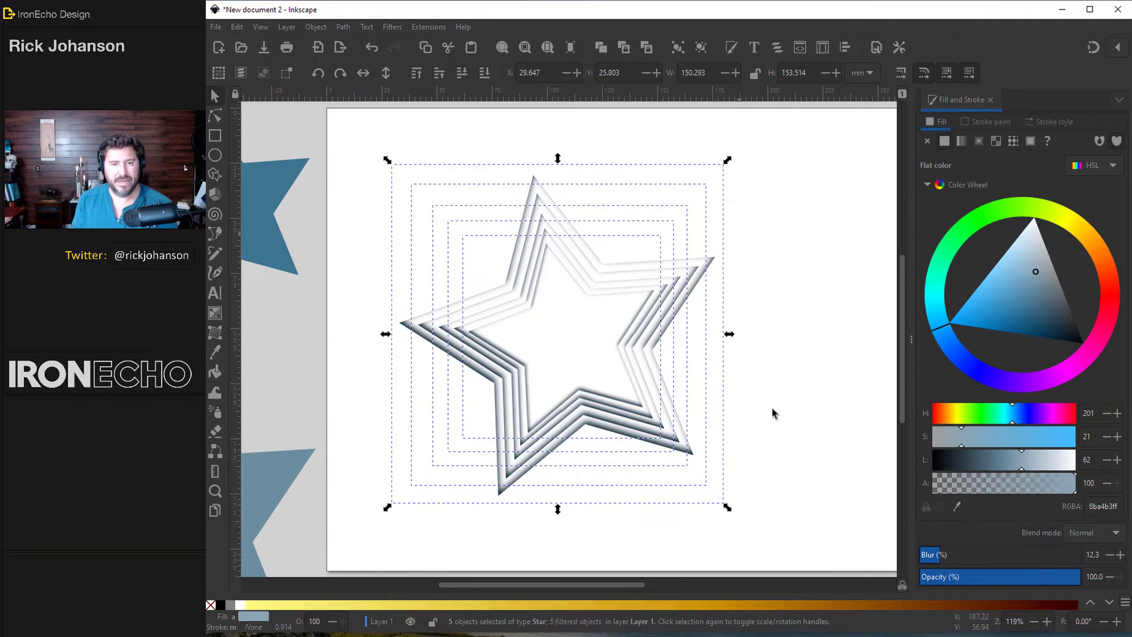
{"action": "left_click", "coordinate": [722, 391]}
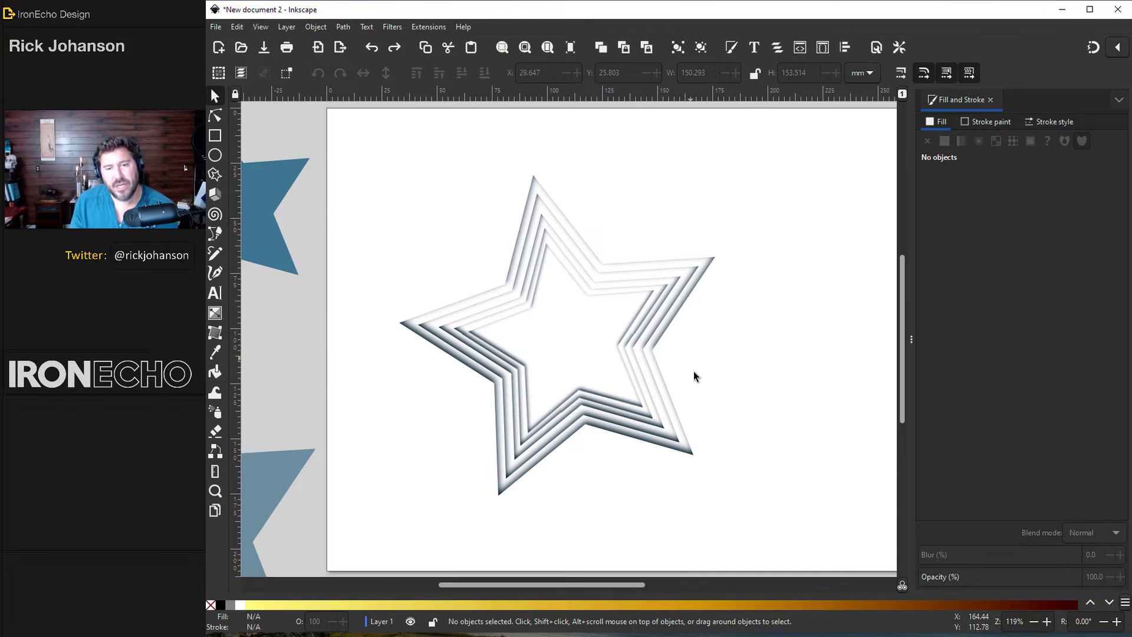
{"action": "mouse_move", "coordinate": [380, 155]}
{"action": "left_mouse_down"}
{"action": "mouse_move", "coordinate": [511, 316]}
{"action": "mouse_move", "coordinate": [784, 511]}
{"action": "left_mouse_up"}
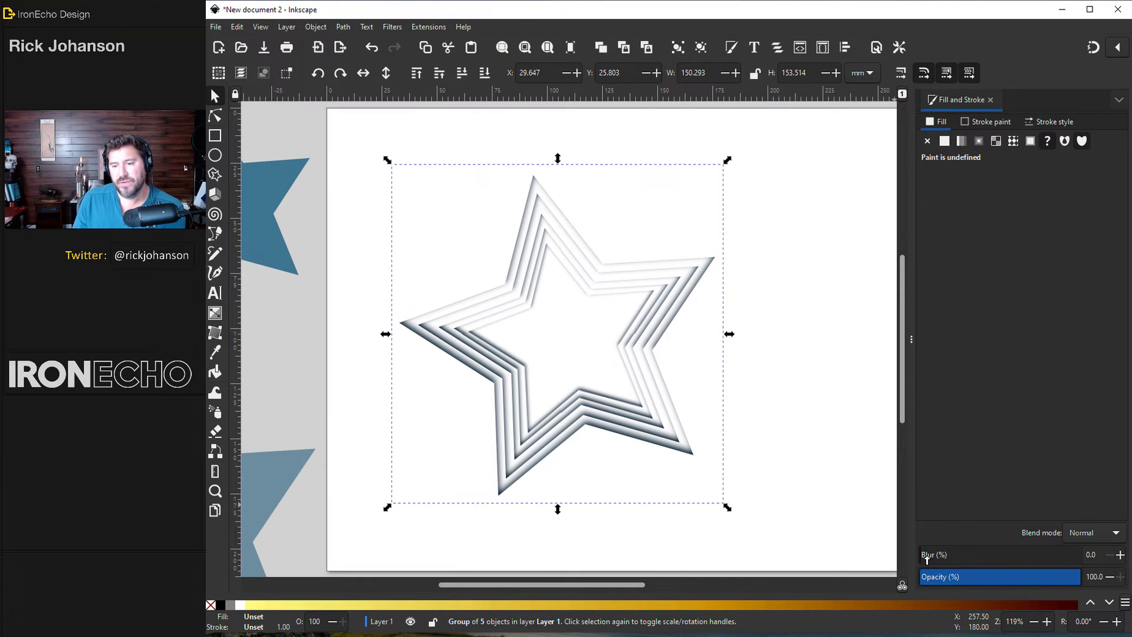
{"action": "left_click_drag", "start_coordinate": [923, 557], "coordinate": [932, 558]}
{"action": "left_click", "coordinate": [1107, 561]}
{"action": "left_click_drag", "start_coordinate": [292, 472], "coordinate": [668, 293]}
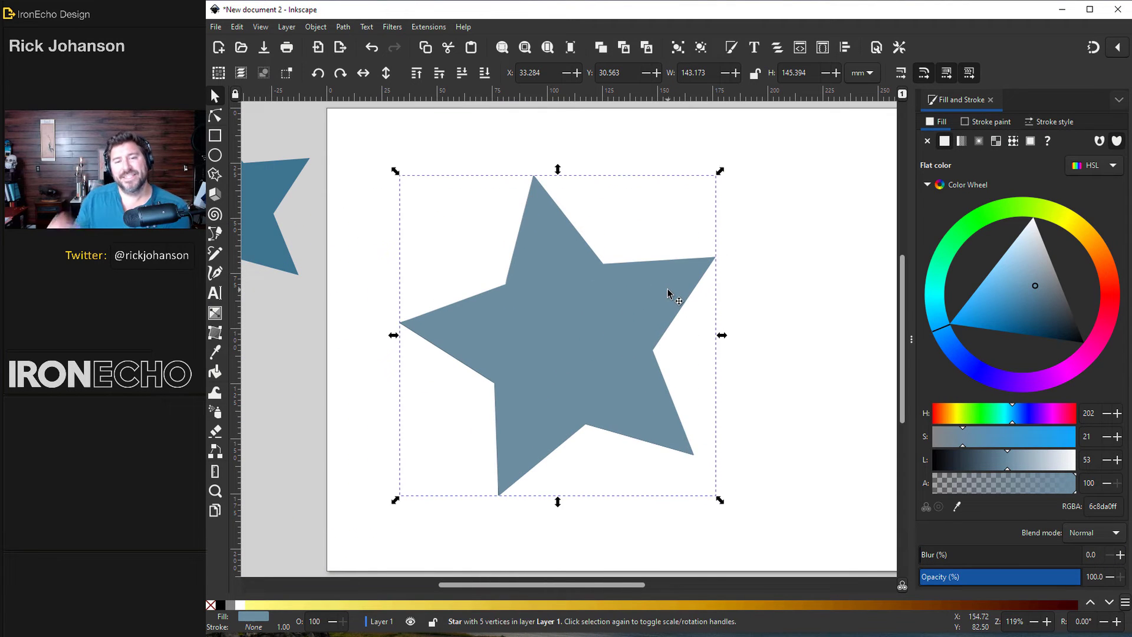
Send the blue star to the bottom and move the small star onto the stack's centre
{"action": "left_click", "coordinate": [489, 74]}
{"action": "left_click", "coordinate": [264, 195]}
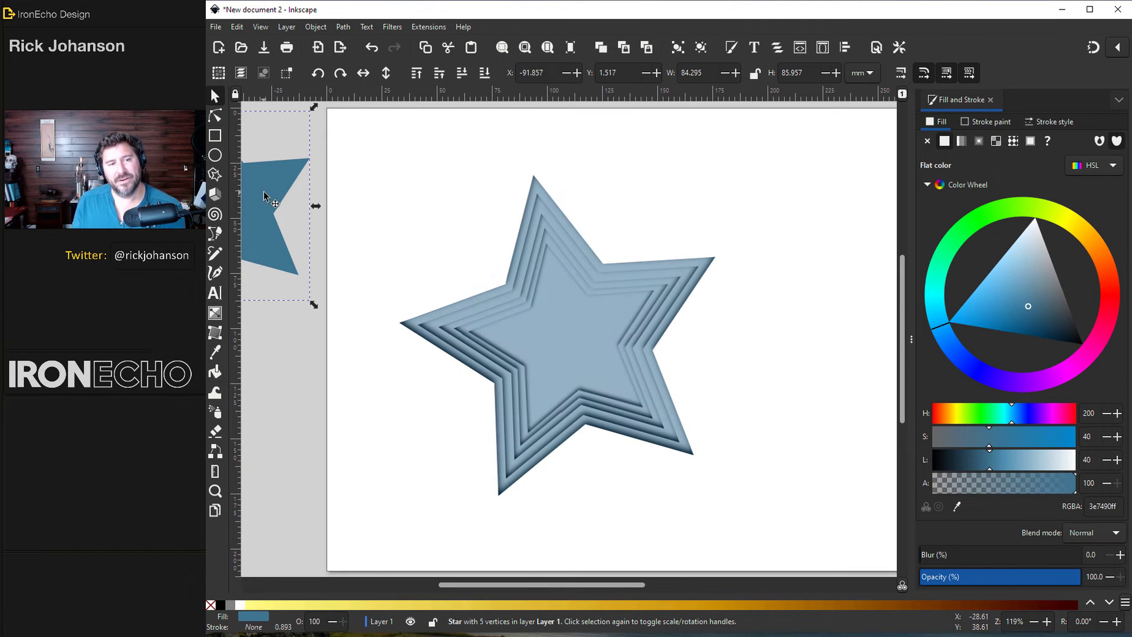
{"action": "left_click_drag", "start_coordinate": [263, 195], "coordinate": [615, 331]}
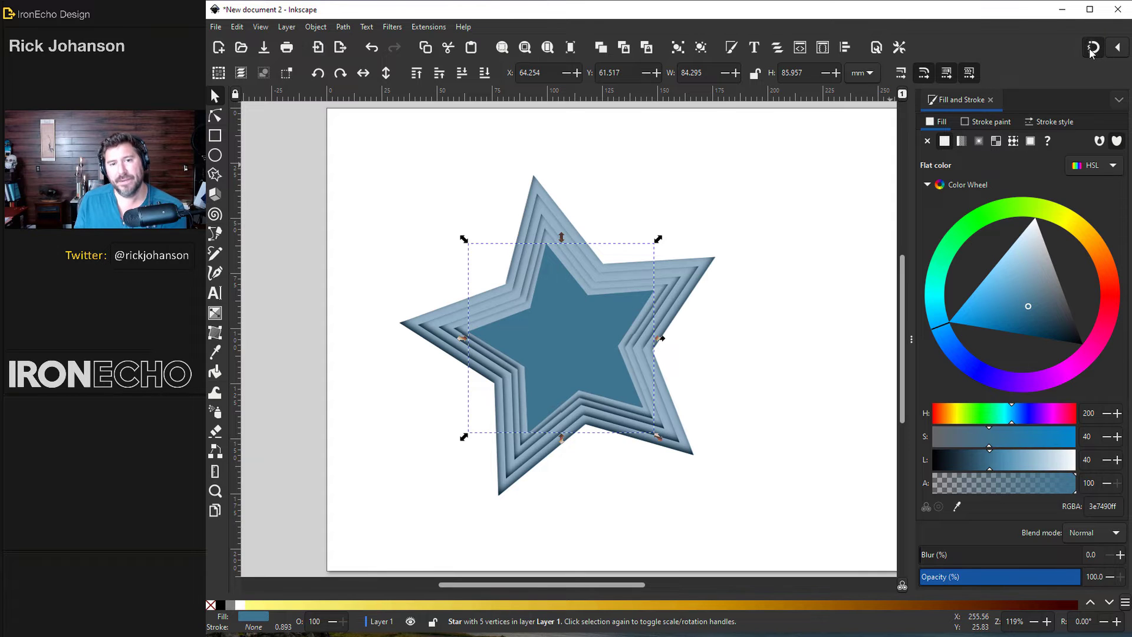
{"action": "left_click_drag", "start_coordinate": [566, 317], "coordinate": [593, 331]}
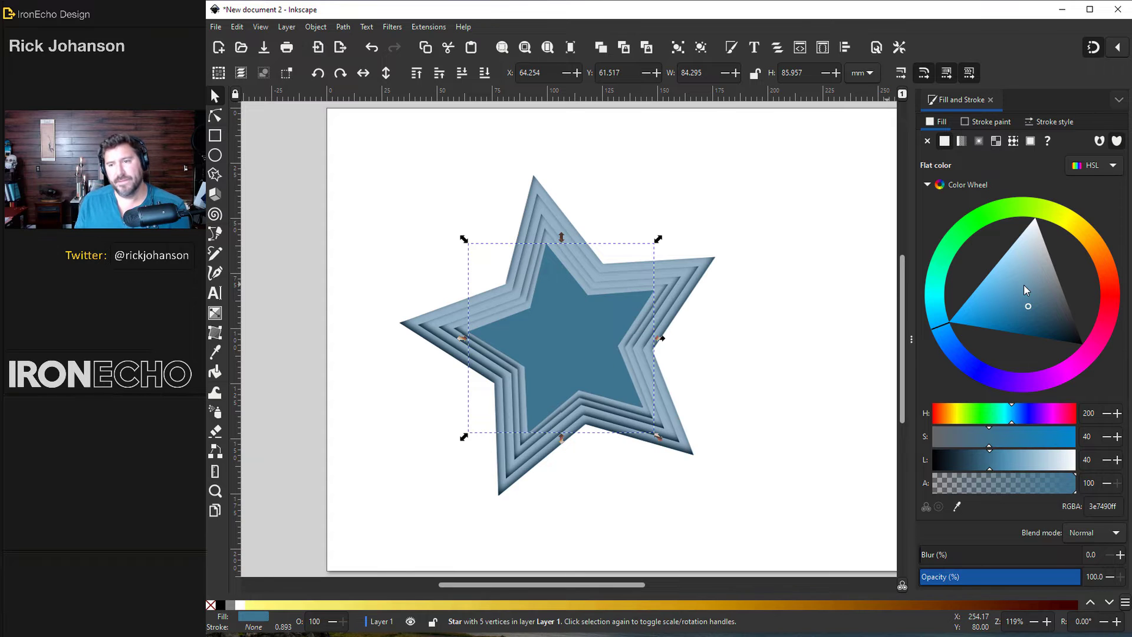
Fill the centre star white (ffffffff), lower it to the bottom, then raise it one step
{"action": "left_click_drag", "start_coordinate": [1029, 258], "coordinate": [1055, 186]}
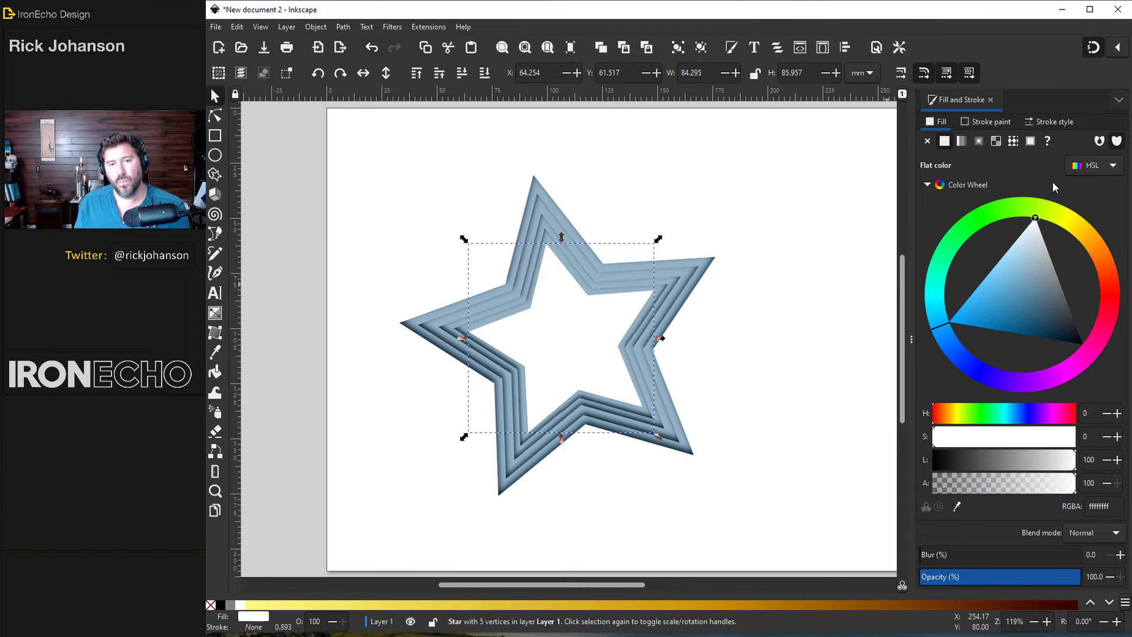
{"action": "left_click", "coordinate": [485, 73]}
{"action": "left_click", "coordinate": [440, 75]}
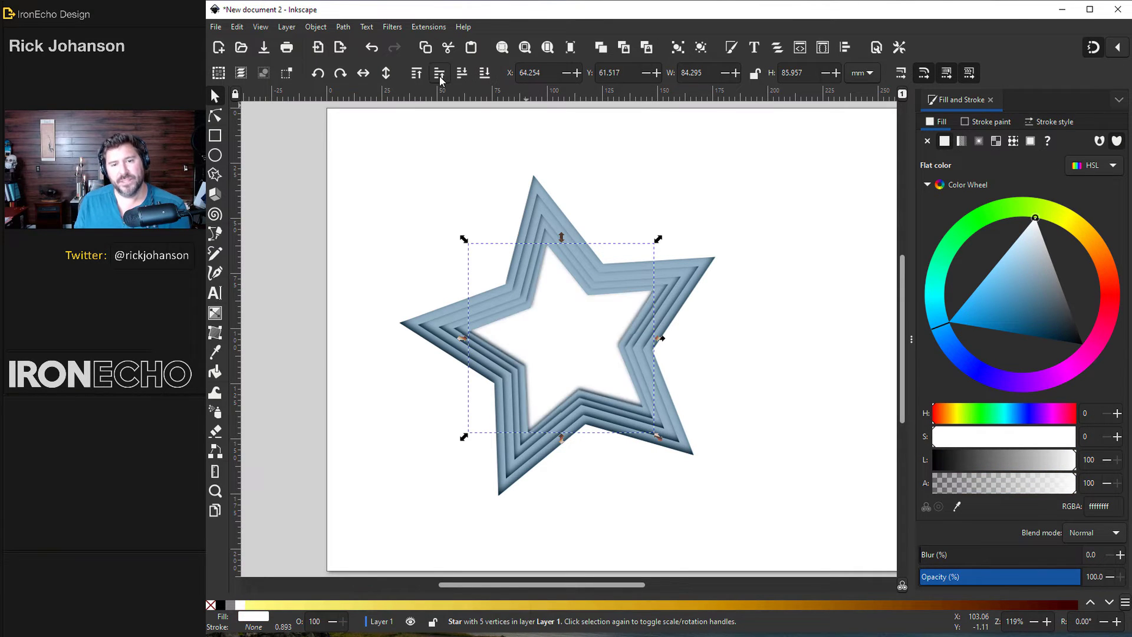
{"action": "left_click", "coordinate": [725, 366]}
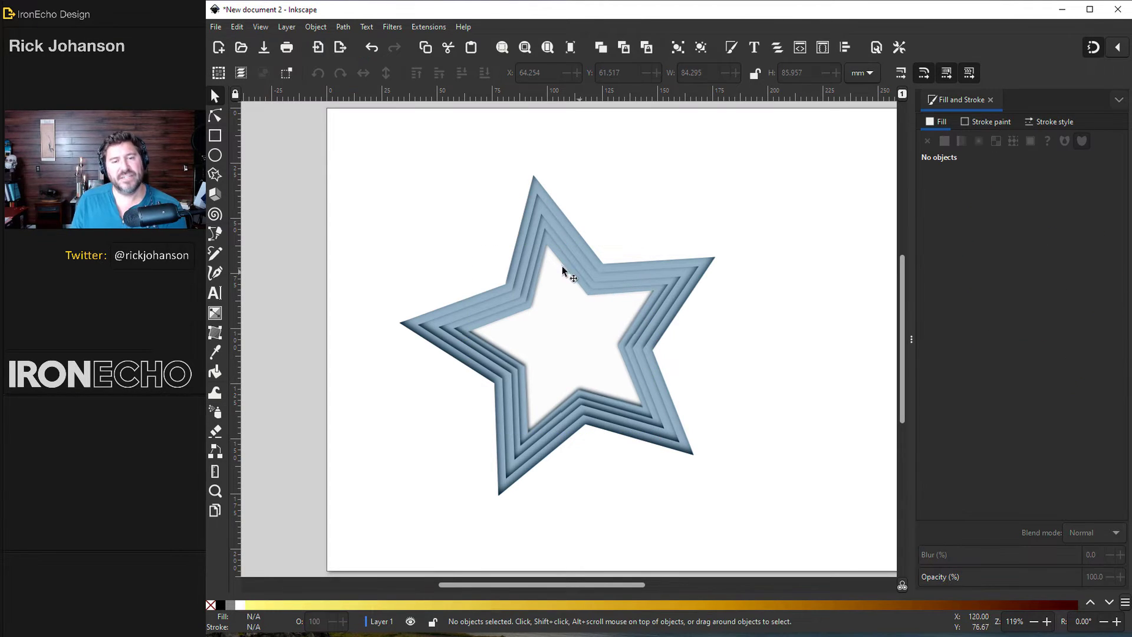
{"action": "left_click", "coordinate": [570, 304]}
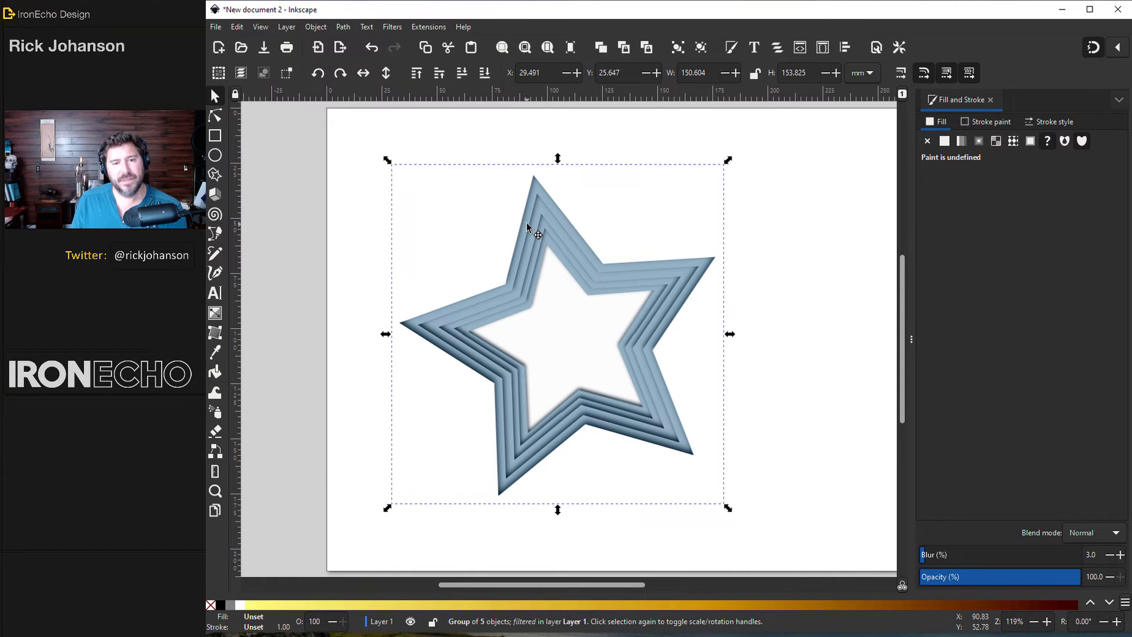
{"action": "left_click", "coordinate": [581, 341]}
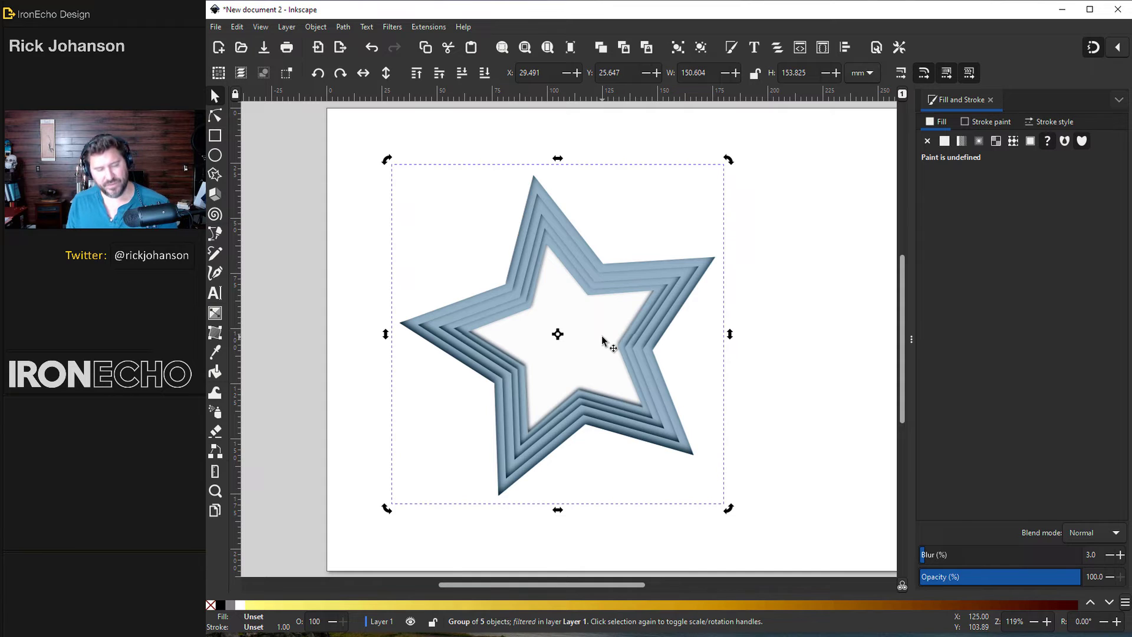
{"action": "left_click", "coordinate": [603, 337], "text": "alt"}
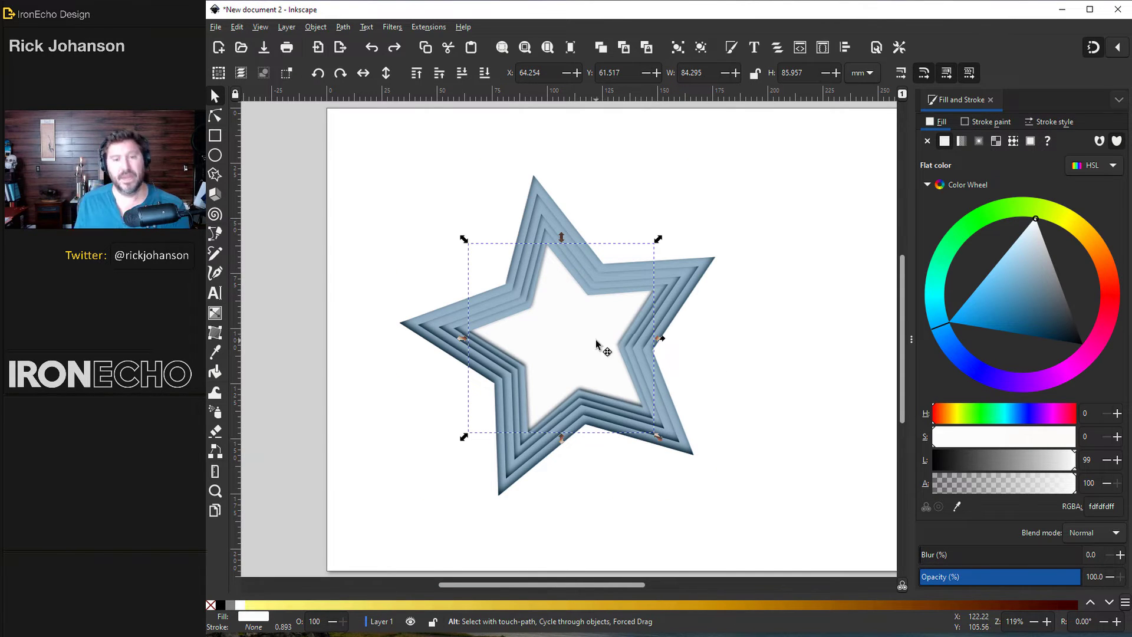
{"action": "mouse_move", "coordinate": [603, 337]}
{"action": "left_mouse_down"}
{"action": "mouse_move", "coordinate": [604, 302]}
{"action": "mouse_move", "coordinate": [554, 304]}
{"action": "mouse_move", "coordinate": [590, 327]}
{"action": "mouse_move", "coordinate": [593, 347]}
{"action": "left_mouse_up"}
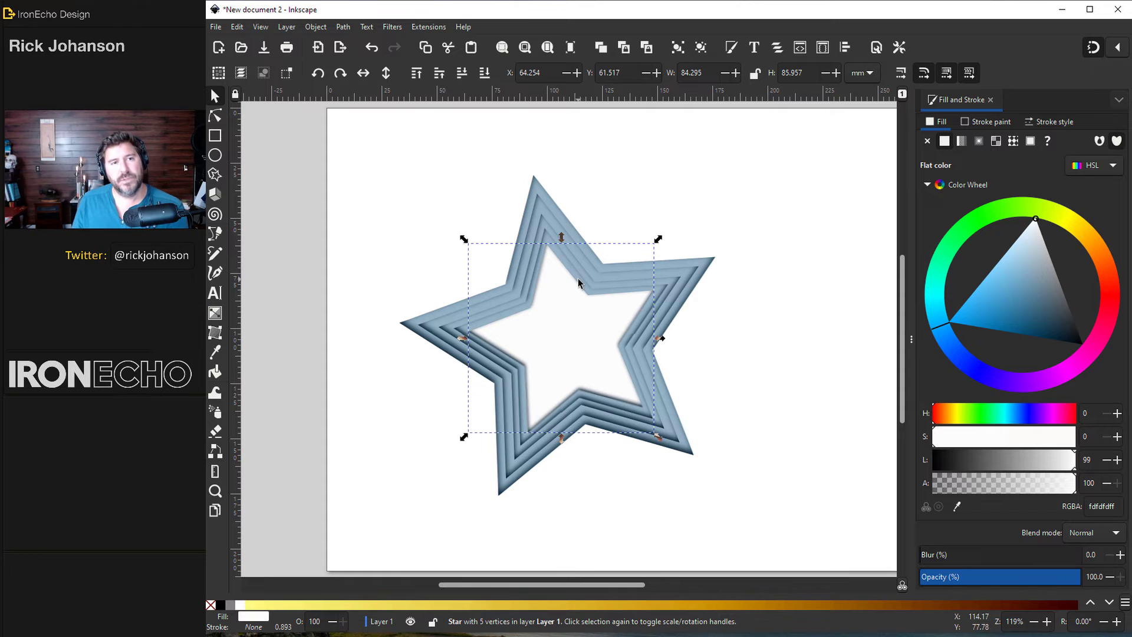
Open Layers and Objects, identify the white inner star and rename it 'base star'
{"action": "left_click", "coordinate": [317, 27]}
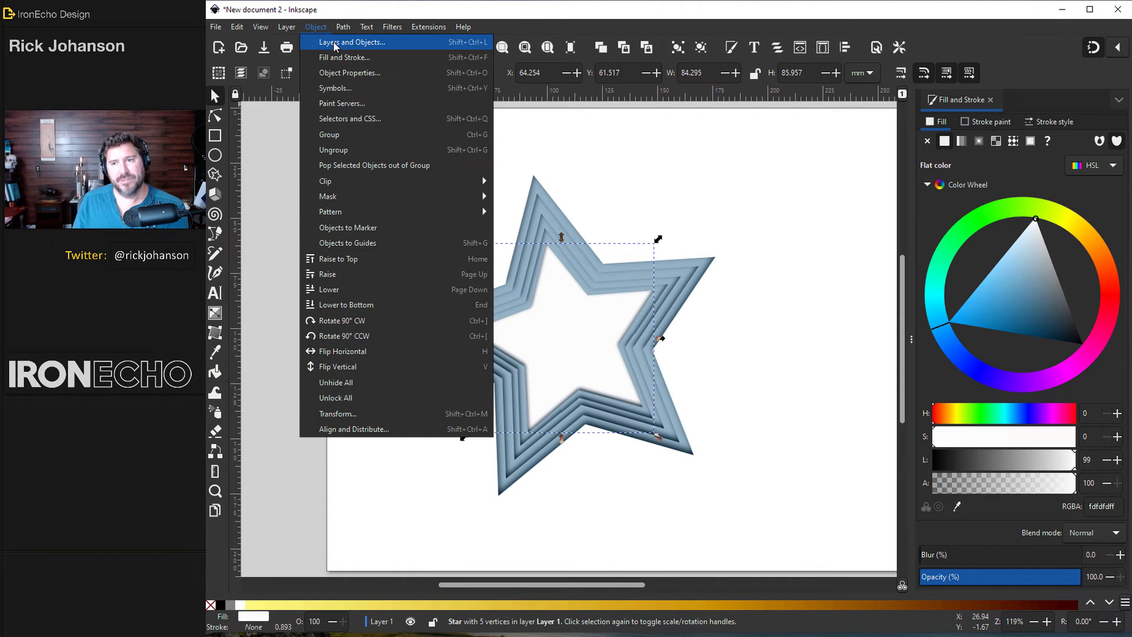
{"action": "left_click", "coordinate": [335, 42]}
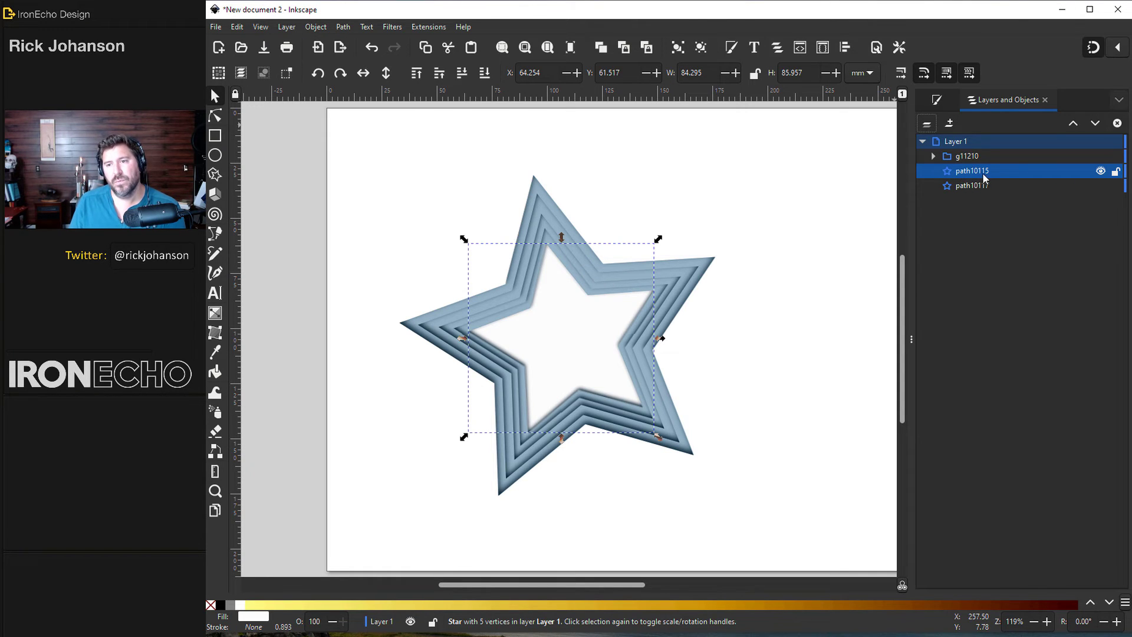
{"action": "left_click", "coordinate": [1100, 172]}
{"action": "left_click", "coordinate": [1101, 171]}
{"action": "left_click", "coordinate": [1101, 172]}
{"action": "left_click", "coordinate": [1101, 172]}
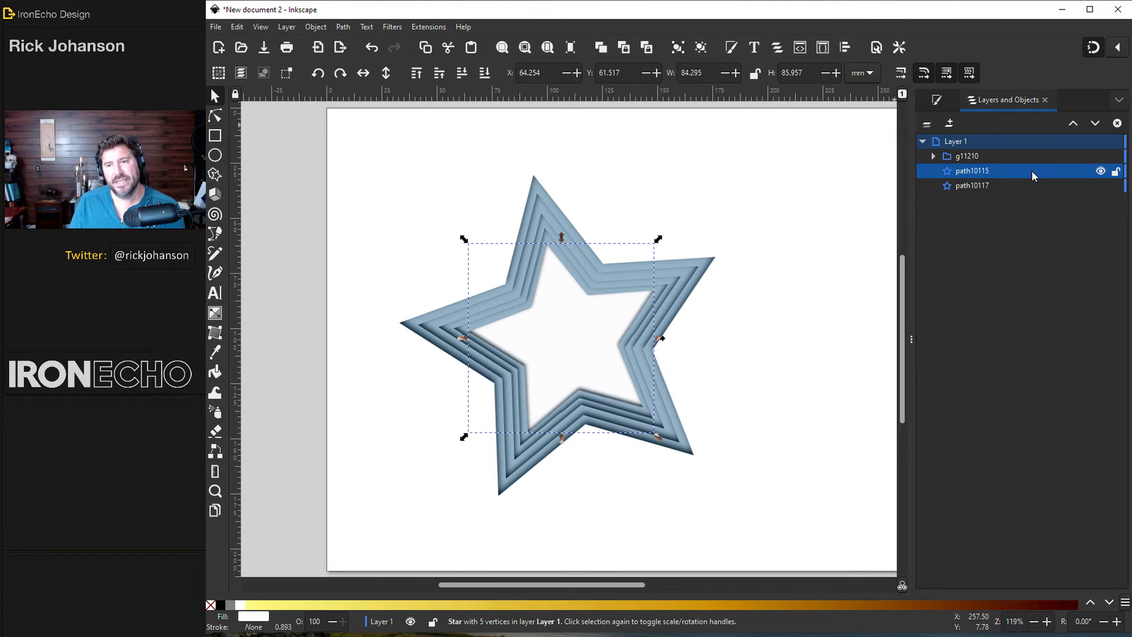
{"action": "double_click", "coordinate": [998, 172]}
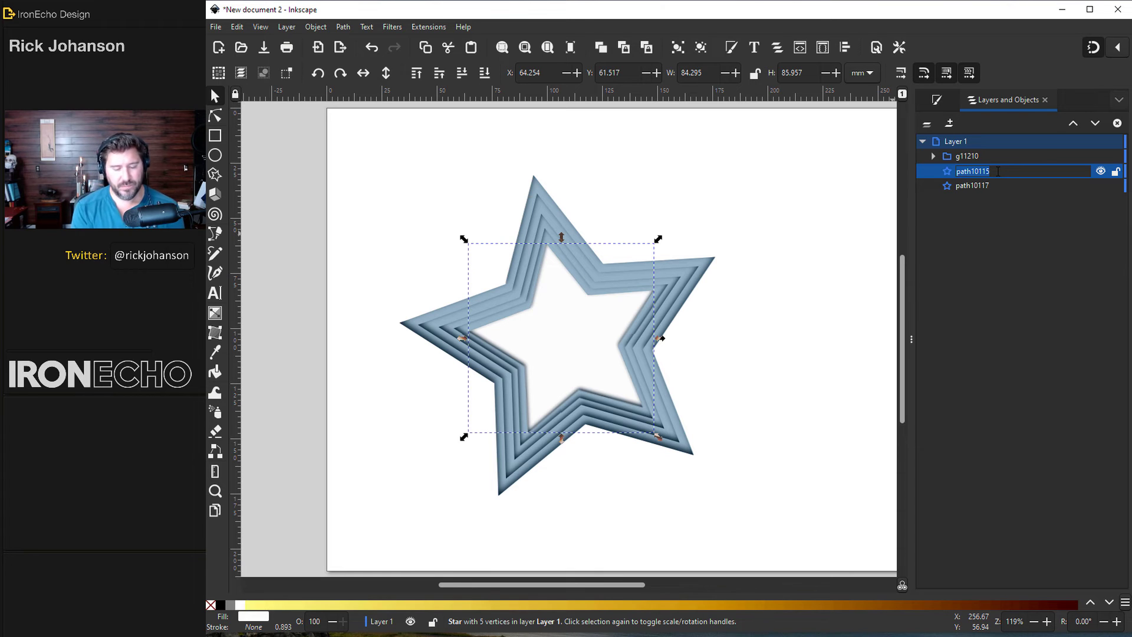
{"action": "type", "text": "base star"}
{"action": "key", "text": "Return"}
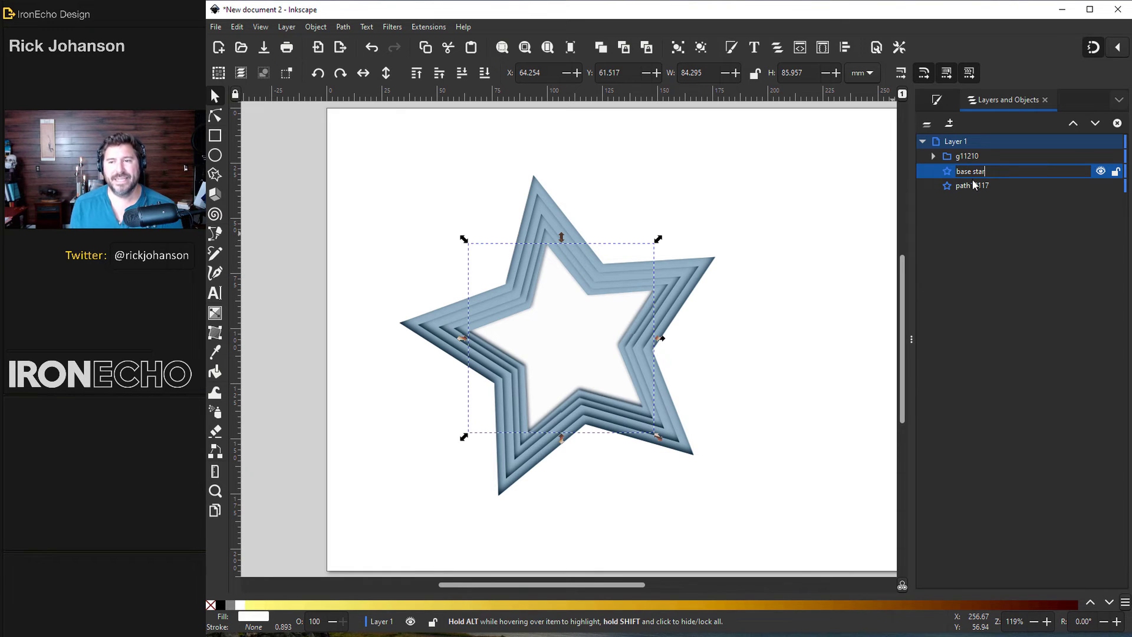
Rename the large blue star path10117 to 'the blue one'
{"action": "left_click", "coordinate": [972, 186]}
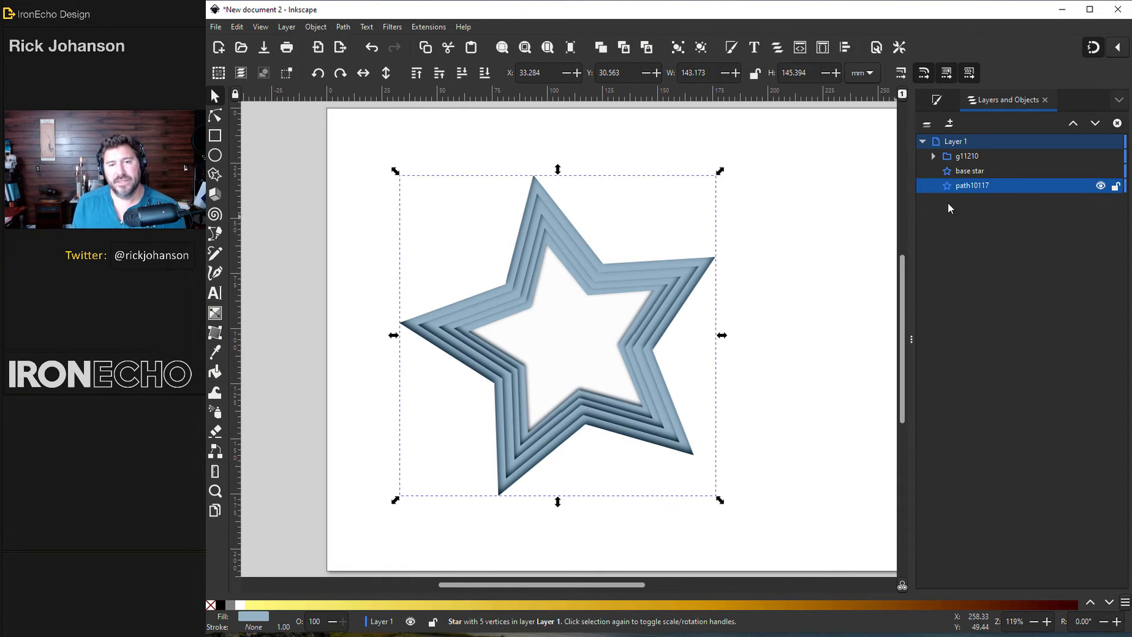
{"action": "double_click", "coordinate": [957, 186]}
{"action": "type", "text": "the blue one"}
{"action": "key", "text": "Return"}
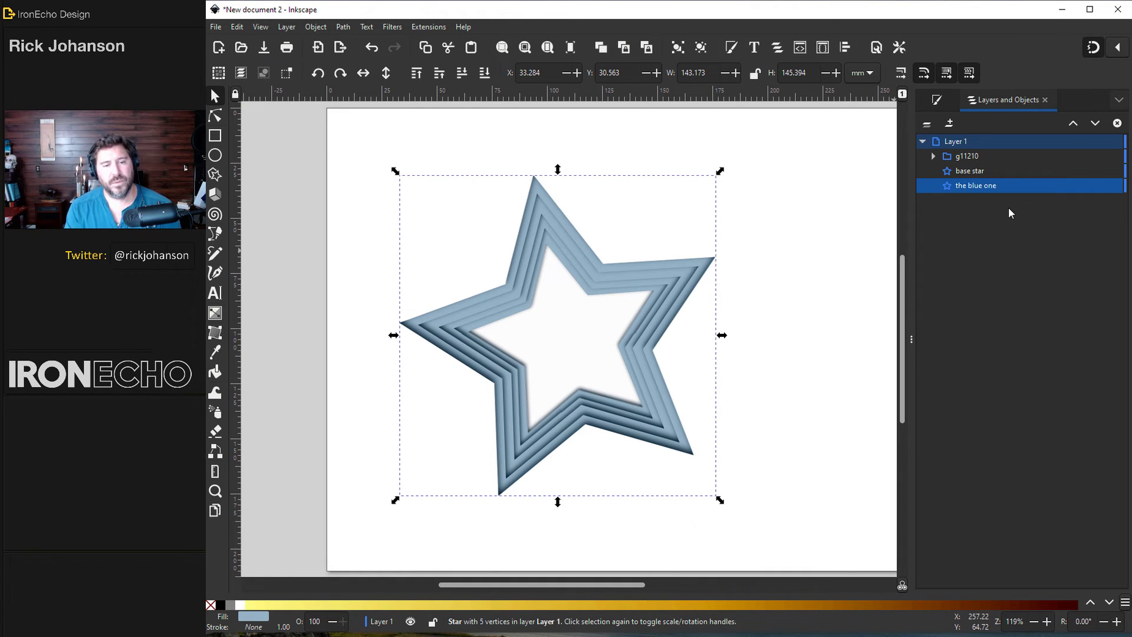
Expand group g11210, toggle its stars' visibility to identify them, and select path9592
{"action": "left_click", "coordinate": [933, 156]}
{"action": "left_click", "coordinate": [1100, 171]}
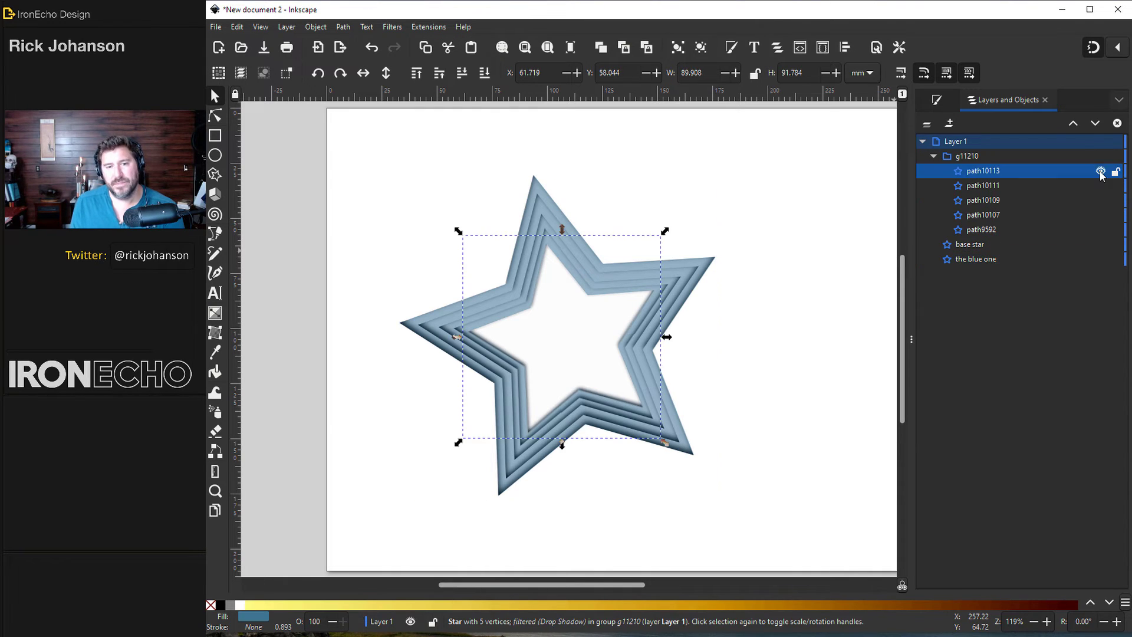
{"action": "left_click", "coordinate": [1101, 170]}
{"action": "left_click", "coordinate": [1098, 187]}
{"action": "left_click", "coordinate": [1099, 186]}
{"action": "left_click", "coordinate": [1098, 186]}
{"action": "left_click", "coordinate": [1099, 186]}
{"action": "left_click", "coordinate": [991, 229]}
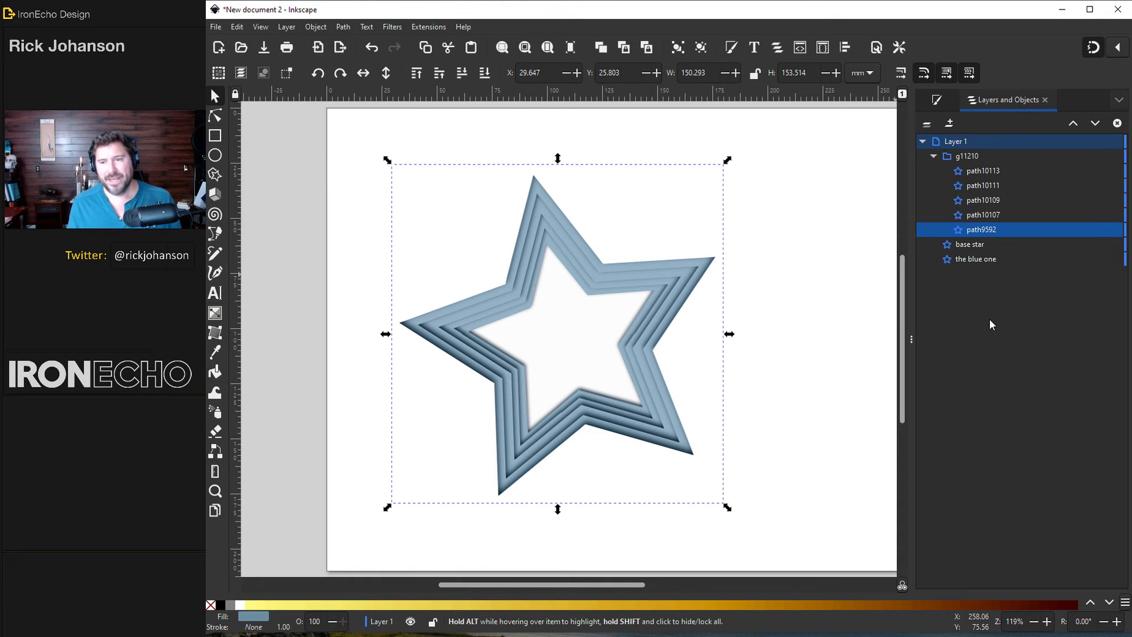
Raise 'the blue one' to the top of the stack and fill it bright green (00ff10ff)
{"action": "left_click", "coordinate": [986, 261]}
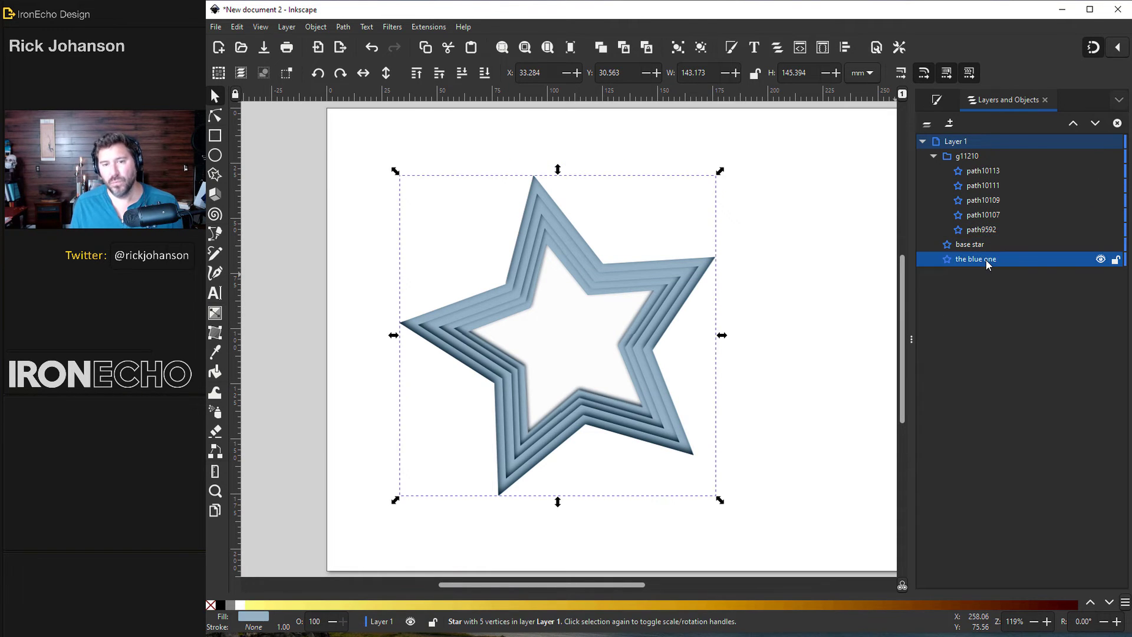
{"action": "key", "text": "Home"}
{"action": "key", "text": "ctrl+shift+f"}
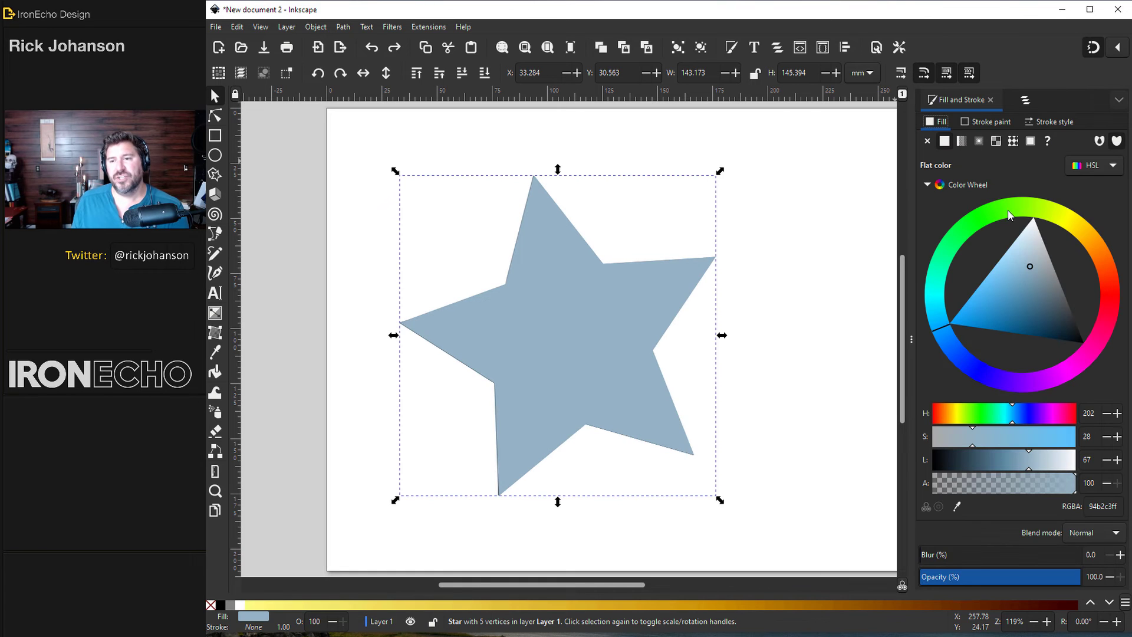
{"action": "left_click_drag", "start_coordinate": [1003, 210], "coordinate": [937, 221]}
{"action": "left_click", "coordinate": [1005, 253]}
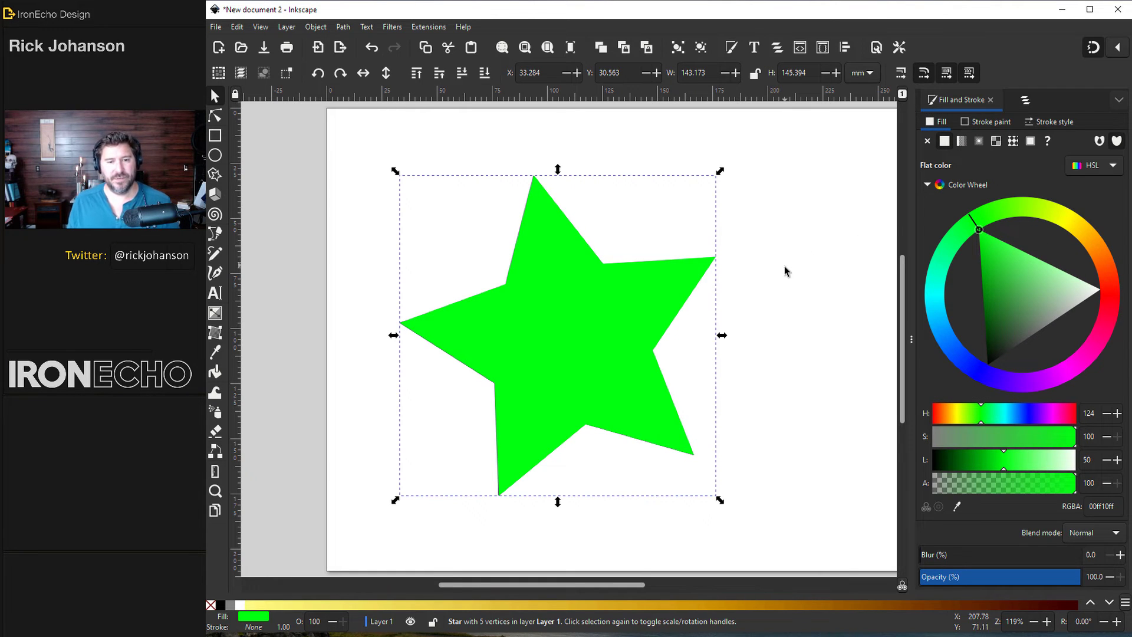
{"action": "scroll", "coordinate": [741, 328], "scroll_direction": "down", "scroll_amount": 1}
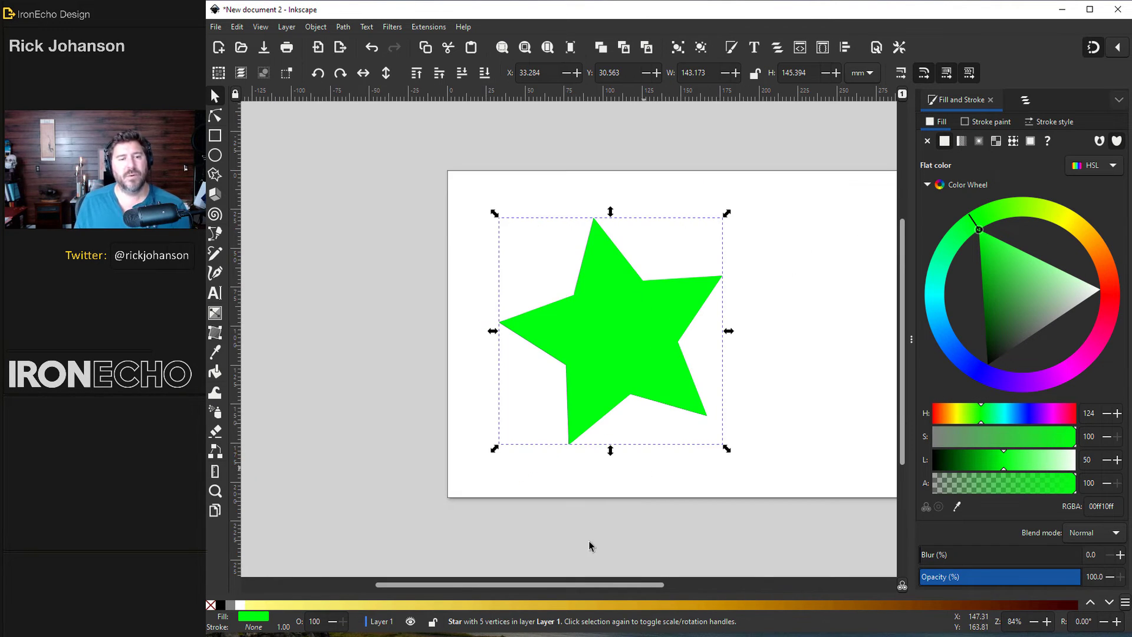
{"action": "left_click_drag", "start_coordinate": [577, 584], "coordinate": [631, 582]}
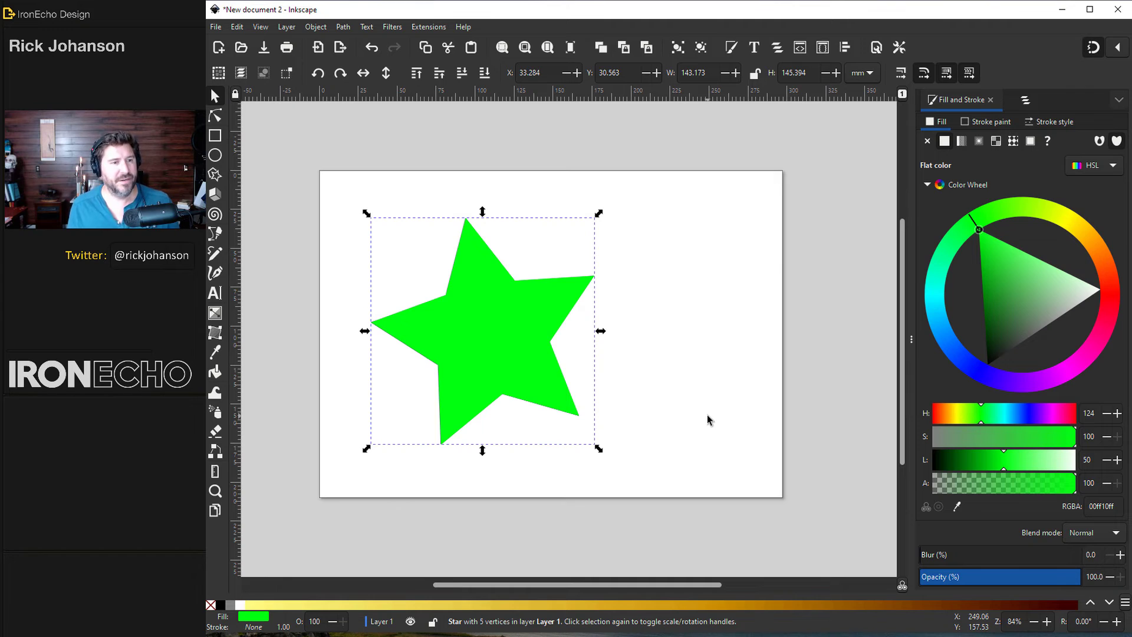
Draw a page-sized rectangle with a light grey (ececec) fill
{"action": "left_click", "coordinate": [215, 136]}
{"action": "left_click_drag", "start_coordinate": [319, 175], "coordinate": [782, 499]}
{"action": "left_click_drag", "start_coordinate": [1066, 288], "coordinate": [1091, 294]}
{"action": "key", "text": "s"}
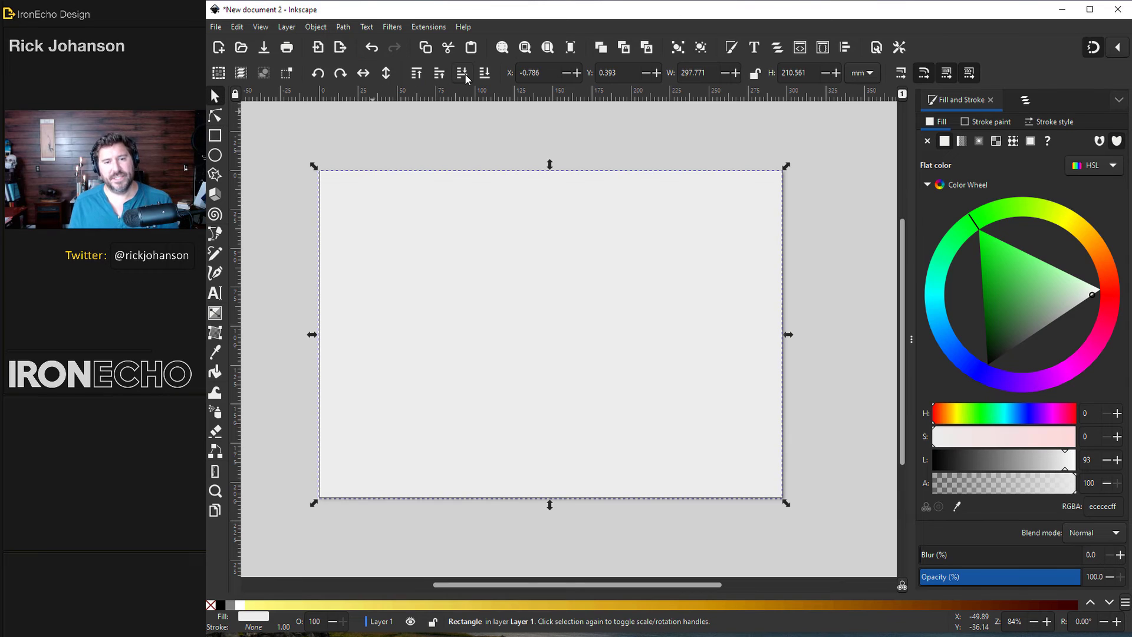
Put the rectangle beneath the green star and subtract the star with Path > Difference
{"action": "key", "text": "ctrl+v"}
{"action": "left_click", "coordinate": [698, 339], "text": "shift"}
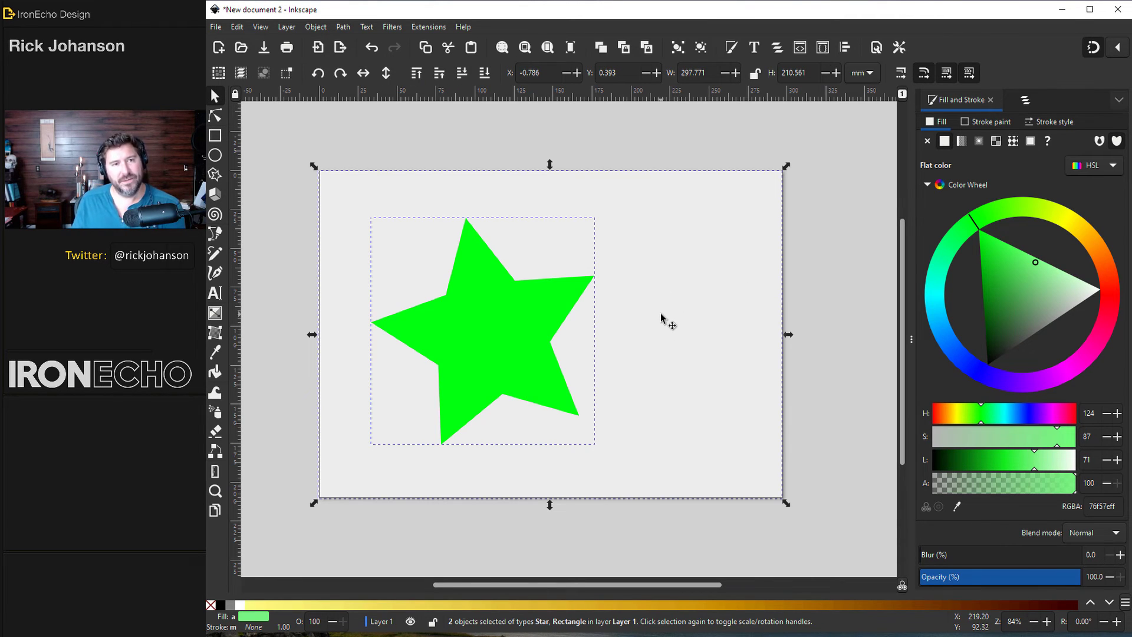
{"action": "left_click", "coordinate": [342, 28]}
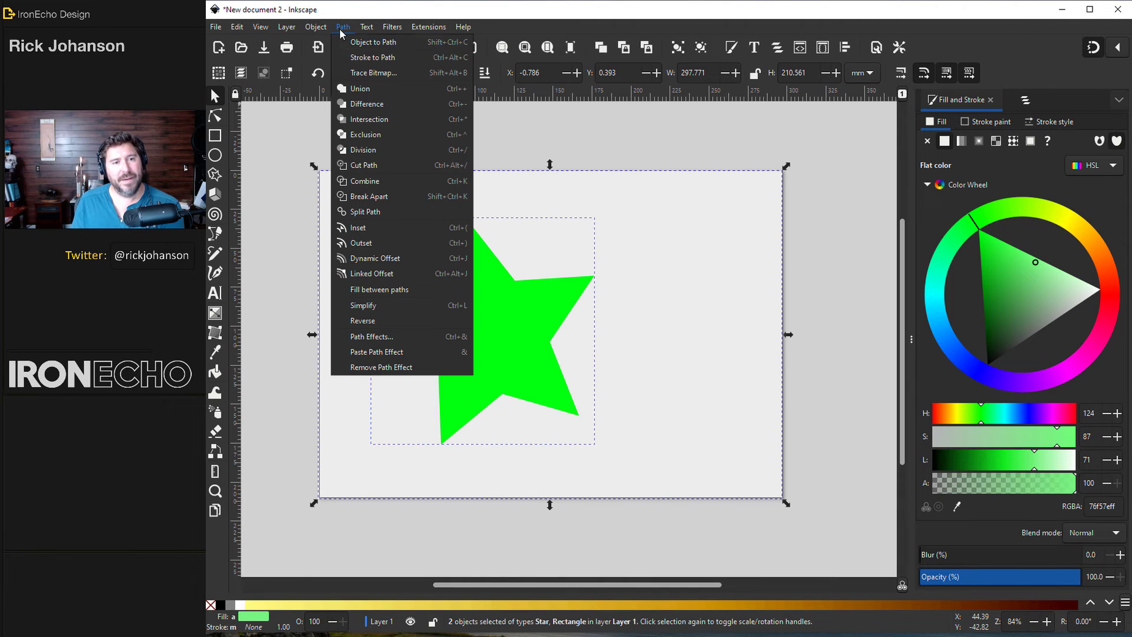
{"action": "left_click", "coordinate": [368, 105]}
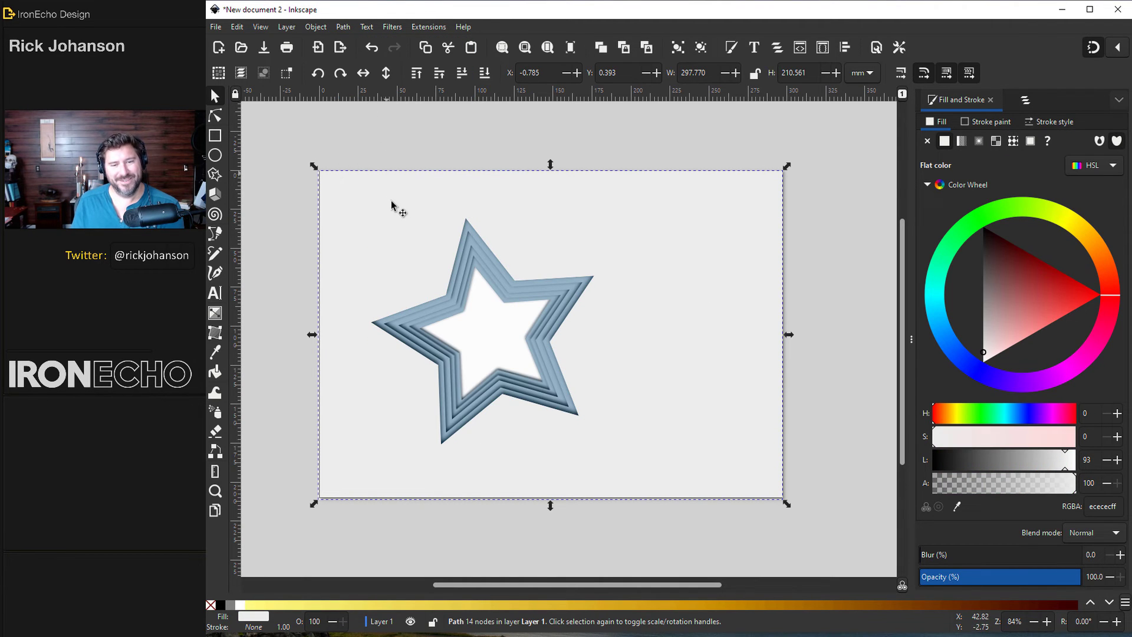
Give the holed rectangle a linear gradient starting from the star's blue-gray (93b1c2)
{"action": "left_click", "coordinate": [666, 238]}
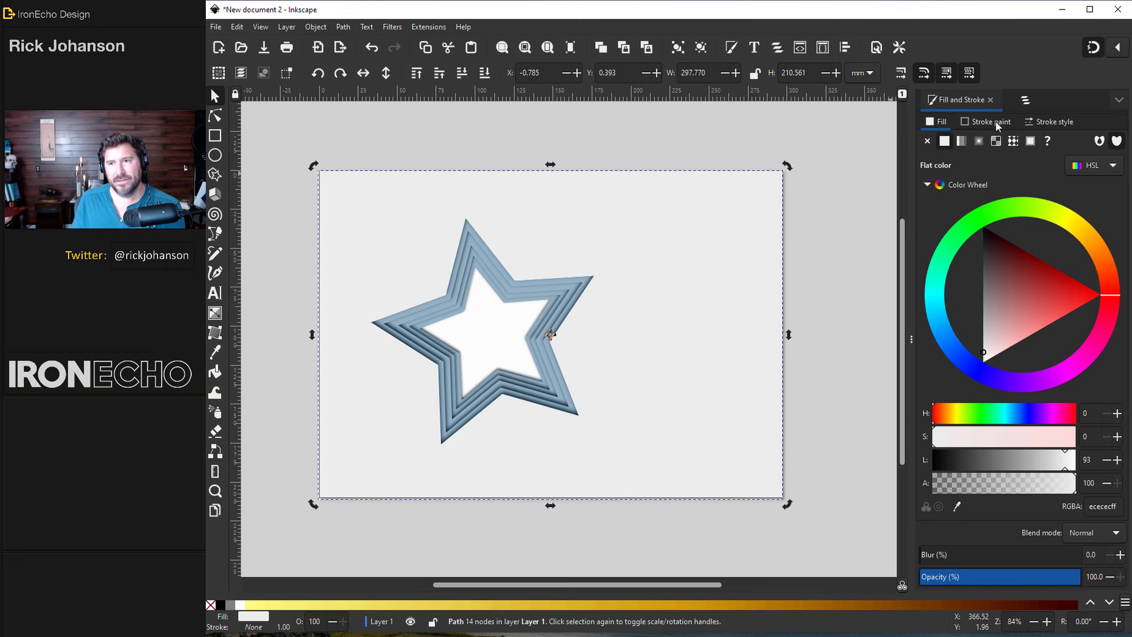
{"action": "left_click", "coordinate": [964, 143]}
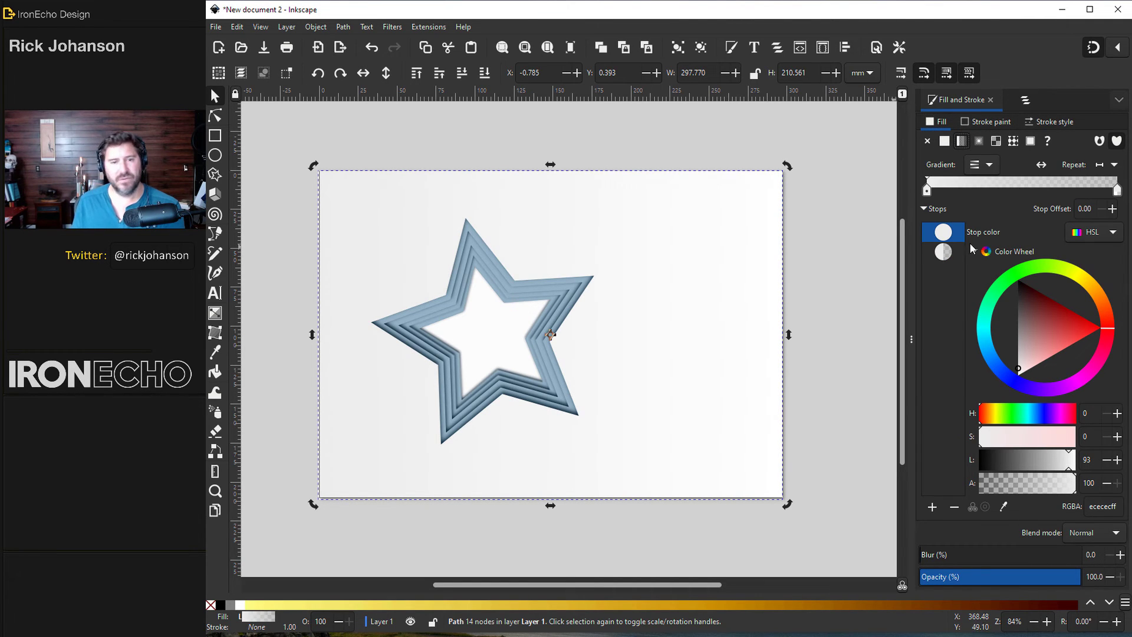
{"action": "left_click", "coordinate": [1004, 507]}
{"action": "left_click", "coordinate": [561, 283]}
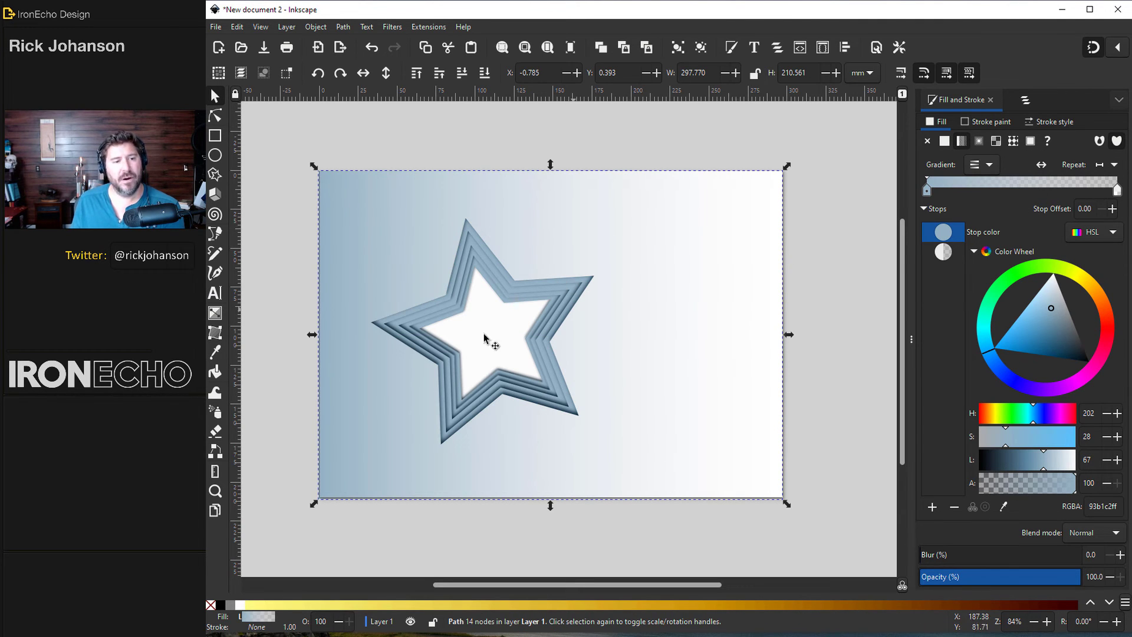
{"action": "left_click", "coordinate": [215, 314]}
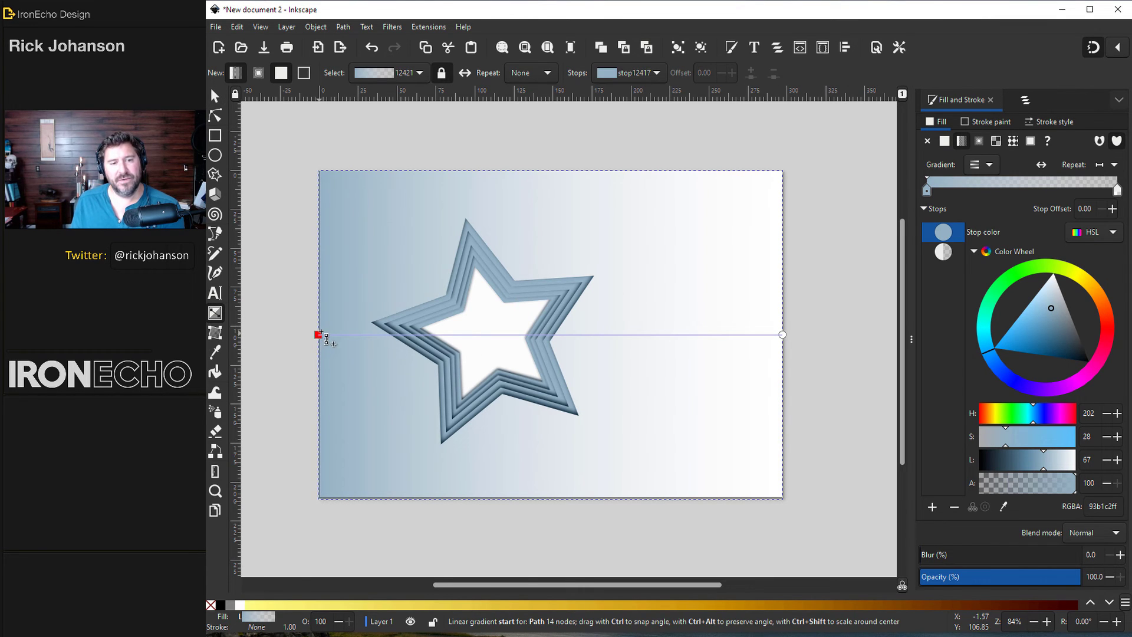
{"action": "left_click_drag", "start_coordinate": [323, 334], "coordinate": [344, 293]}
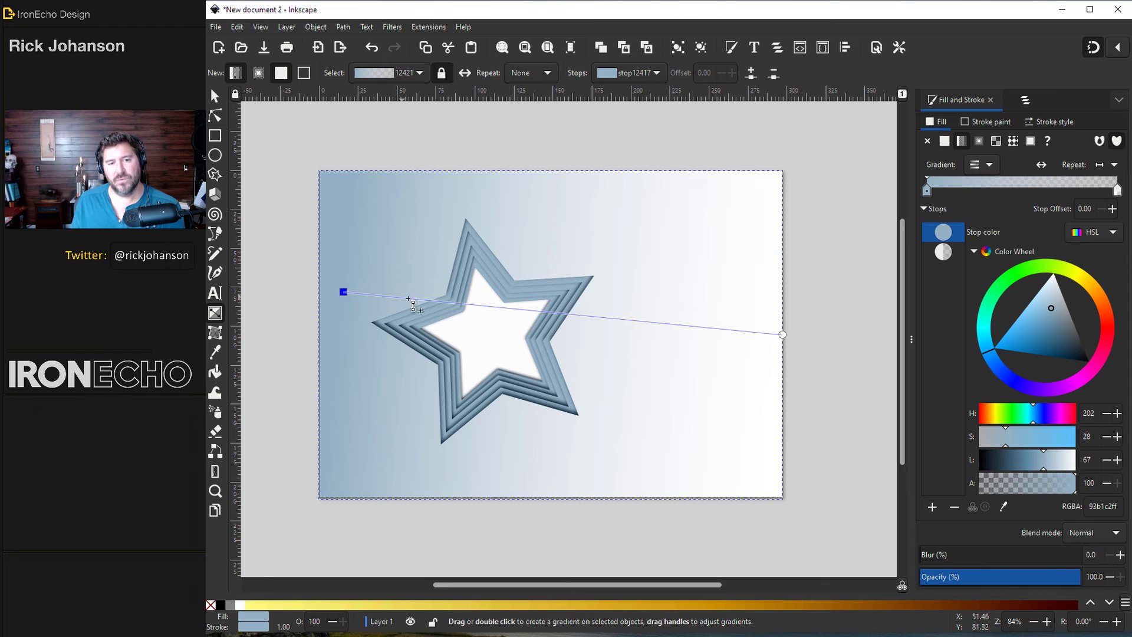
Make the light grey end stop opaque, run the gradient diagonally, then switch to film 2 star paper.svg
{"action": "left_click", "coordinate": [783, 335]}
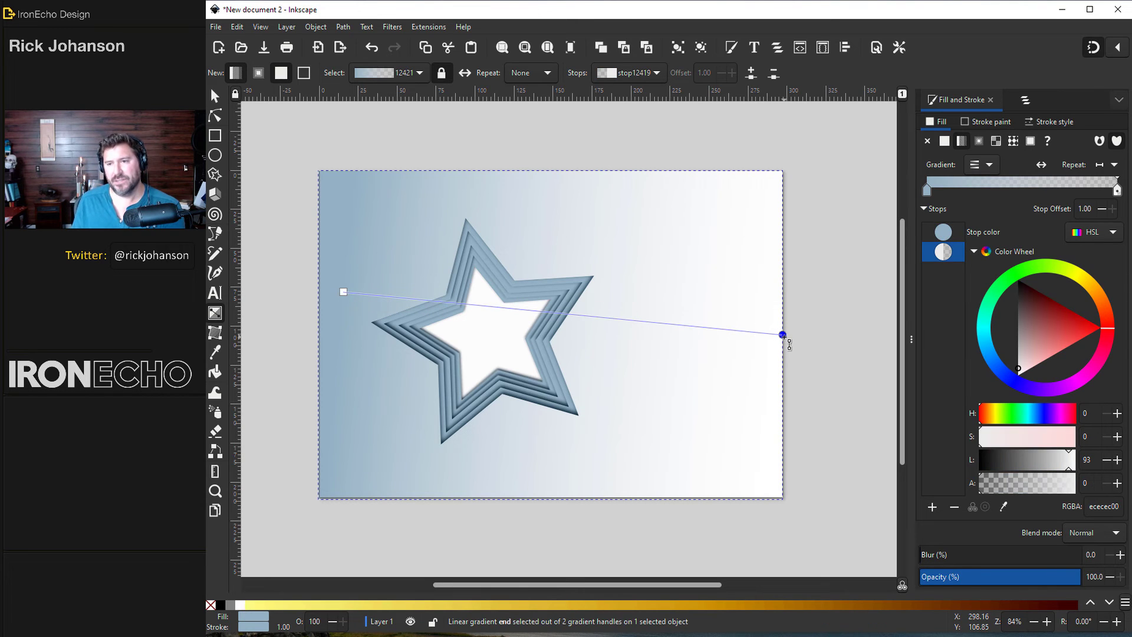
{"action": "left_click", "coordinate": [1117, 192]}
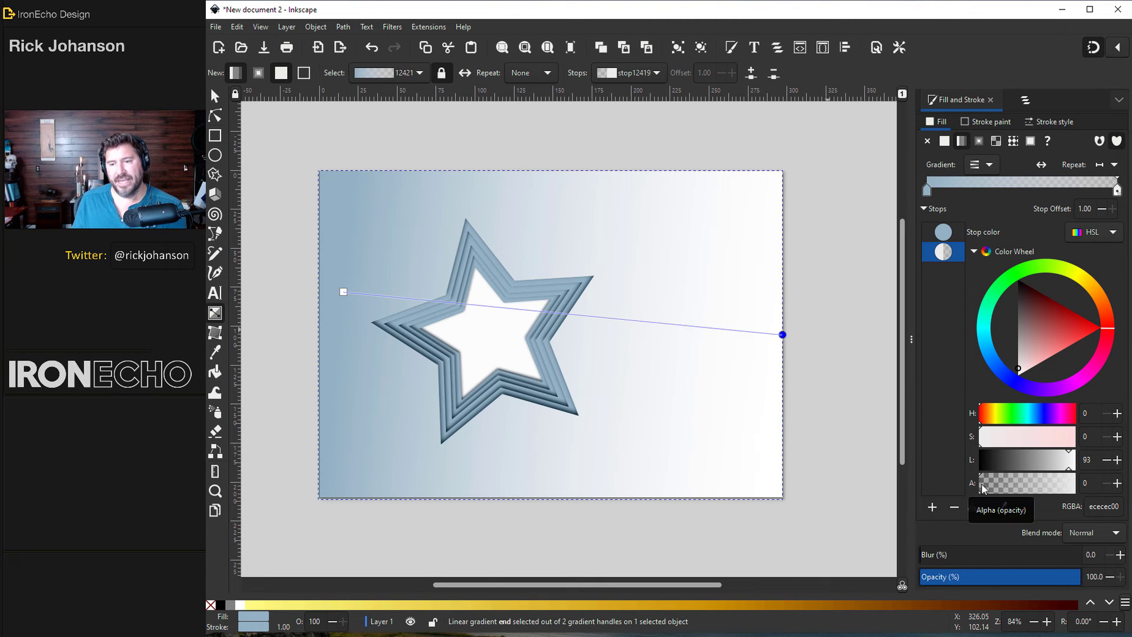
{"action": "left_click_drag", "start_coordinate": [983, 489], "coordinate": [1122, 487]}
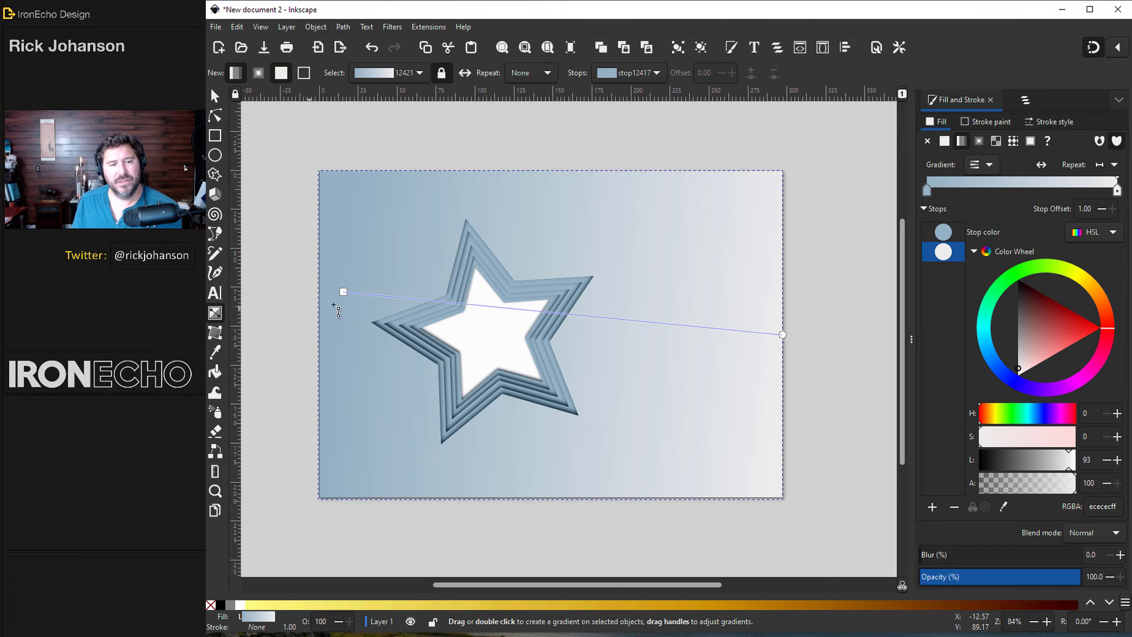
{"action": "left_click_drag", "start_coordinate": [344, 293], "coordinate": [371, 218]}
{"action": "left_click_drag", "start_coordinate": [784, 335], "coordinate": [596, 397]}
{"action": "left_click", "coordinate": [371, 218]}
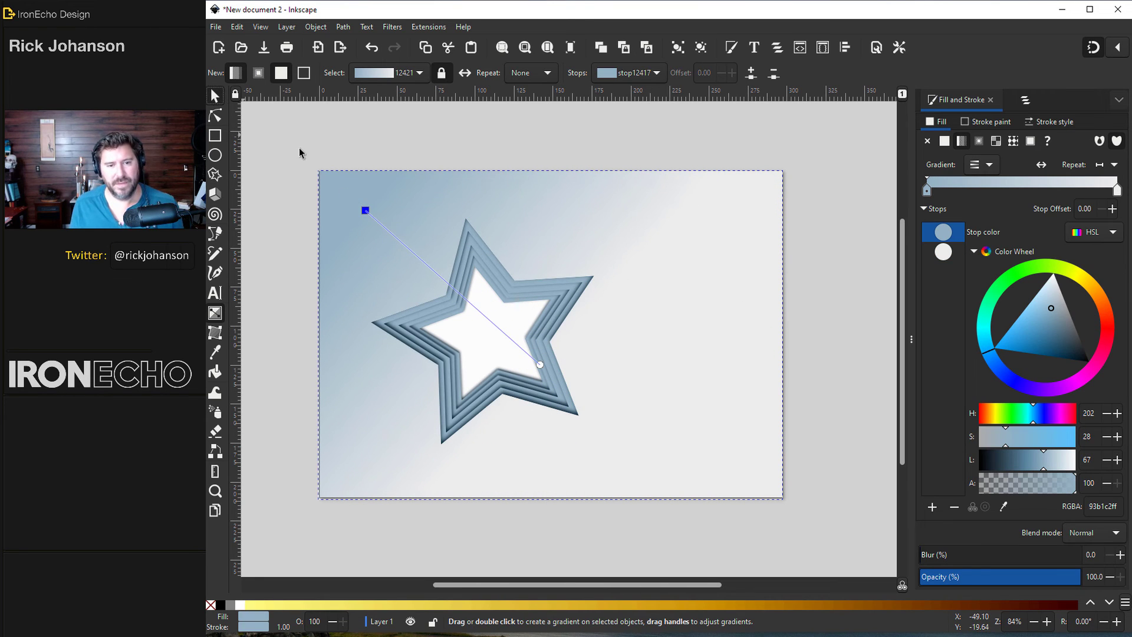
{"action": "key", "text": "s"}
{"action": "key", "text": "ctrl+Tab"}
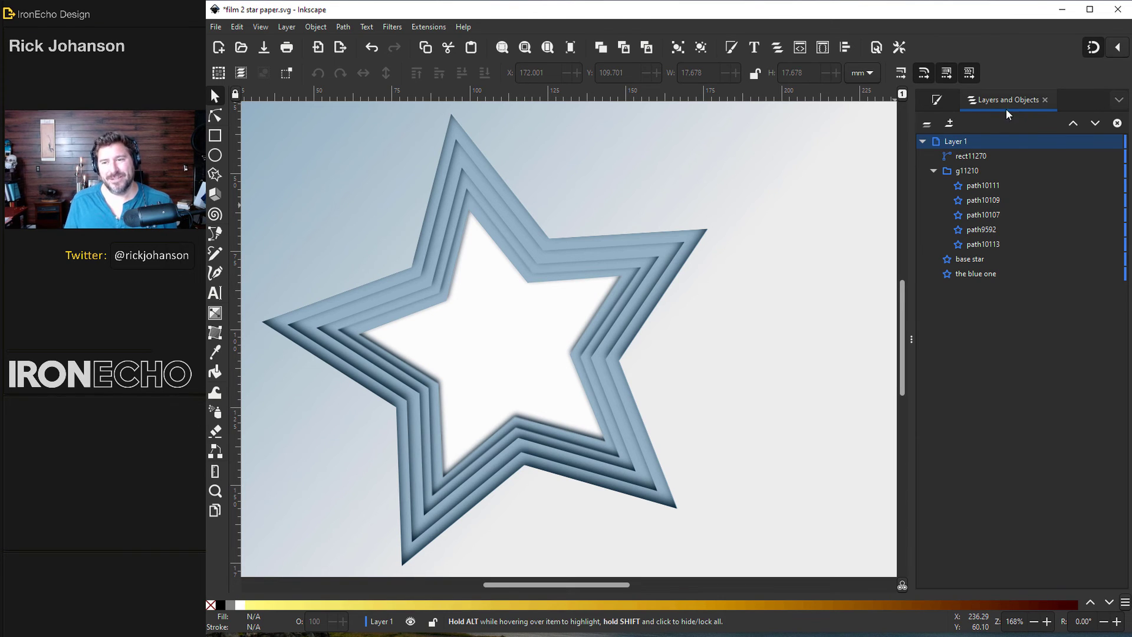
Set 'base star' as a clip group (g18047) and enter that group
{"action": "left_click", "coordinate": [972, 261]}
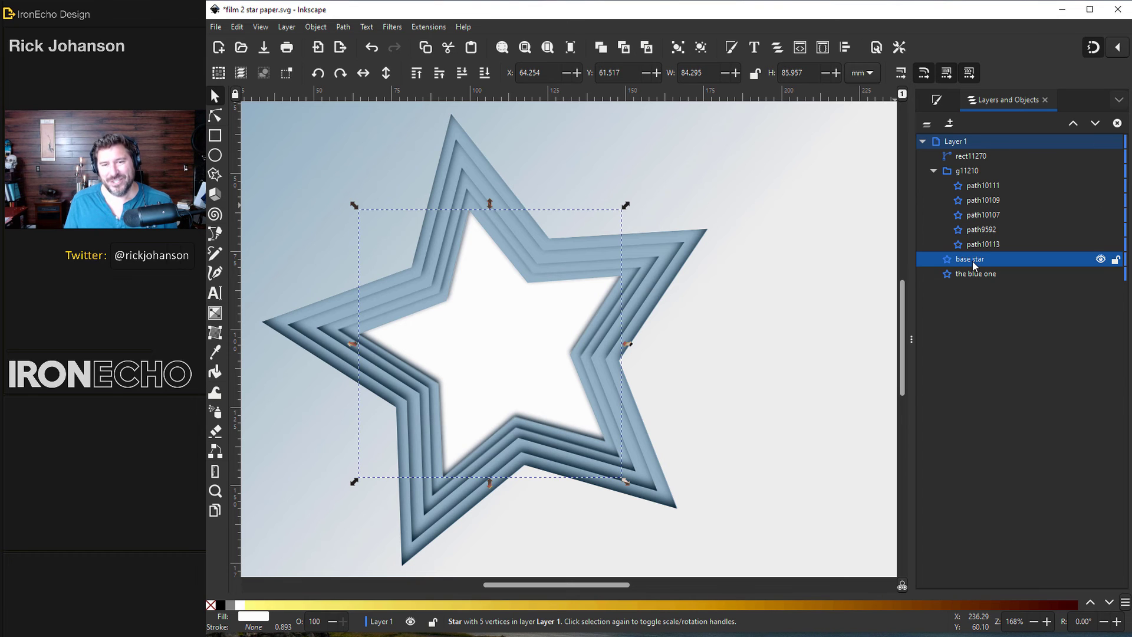
{"action": "right_click", "coordinate": [973, 263]}
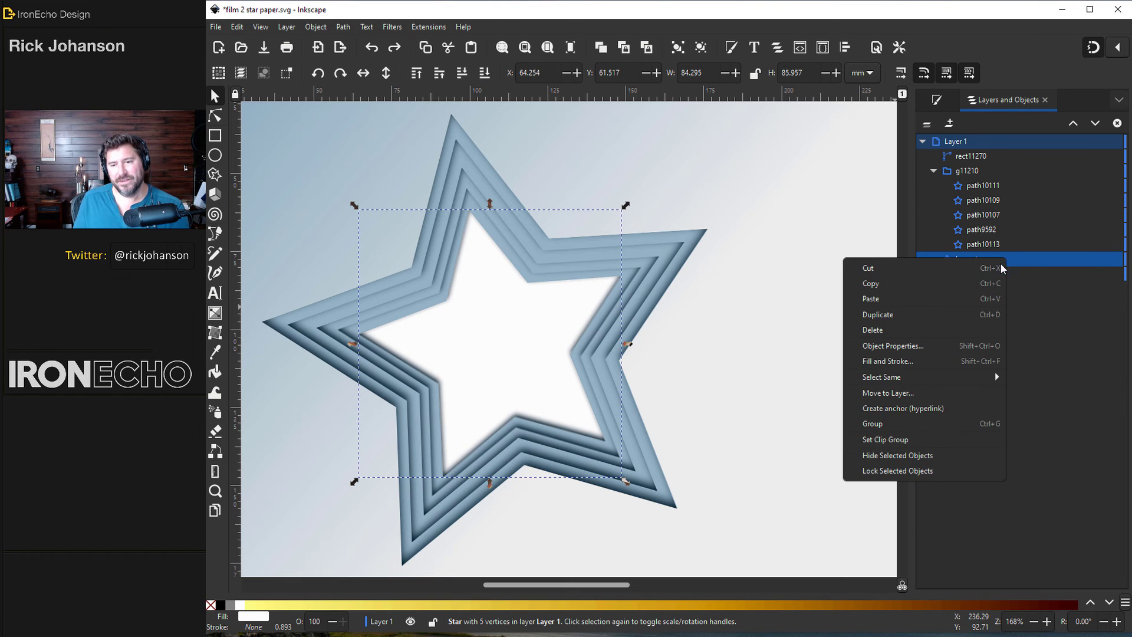
{"action": "left_click", "coordinate": [922, 444]}
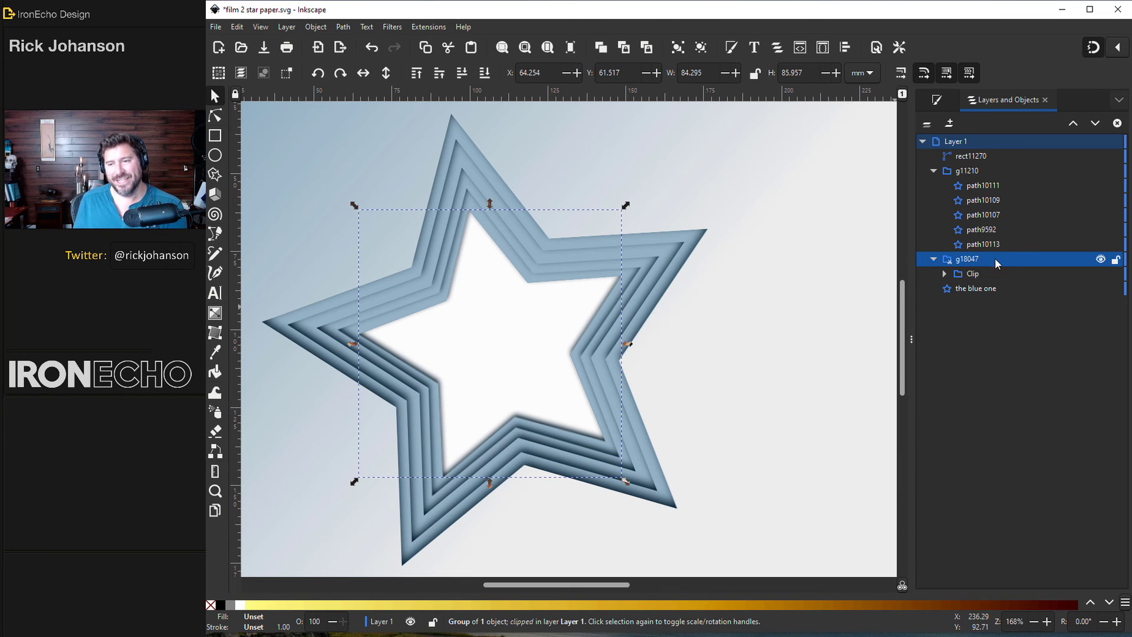
{"action": "right_click", "coordinate": [996, 258]}
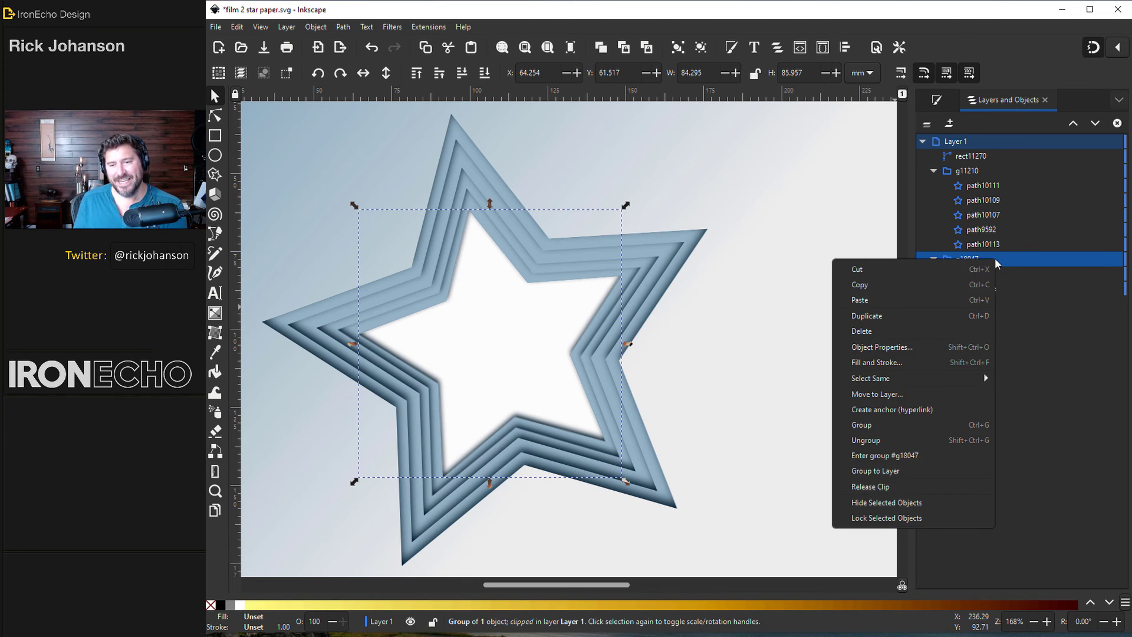
{"action": "left_click", "coordinate": [902, 456]}
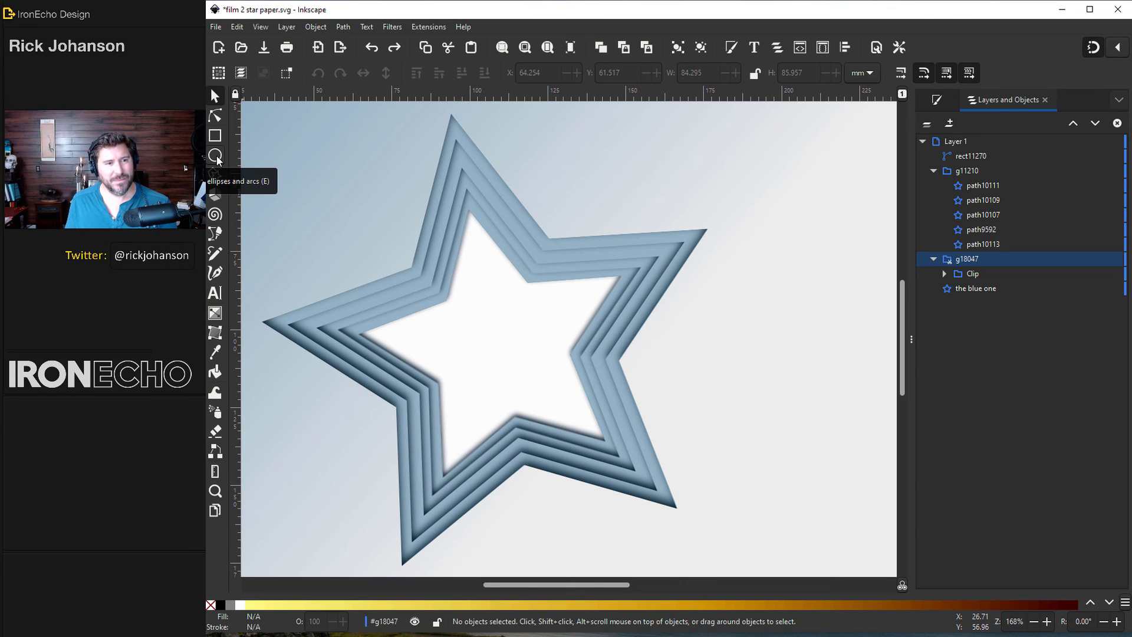
Draw a small red circle inside the star and shift it to the star's right inner edge
{"action": "left_click", "coordinate": [216, 158]}
{"action": "left_click_drag", "start_coordinate": [498, 323], "coordinate": [545, 370]}
{"action": "left_click", "coordinate": [215, 96]}
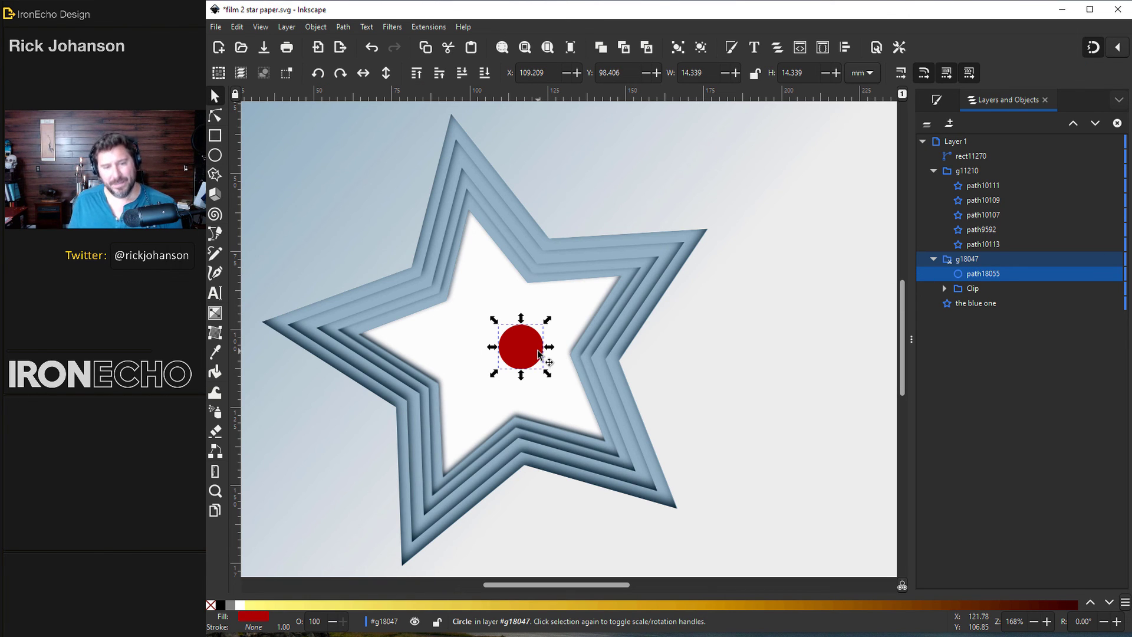
{"action": "left_click_drag", "start_coordinate": [537, 350], "coordinate": [600, 378]}
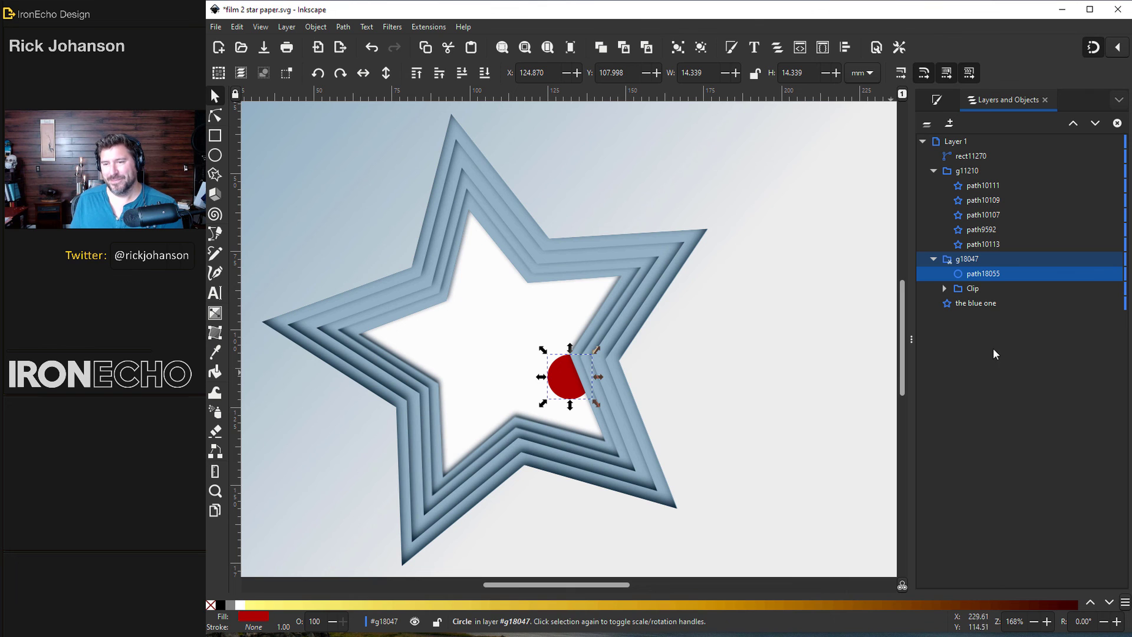
{"action": "right_click", "coordinate": [978, 264]}
Clear the selection and drop the cat photo into clip group g18047
{"action": "left_click", "coordinate": [875, 453]}
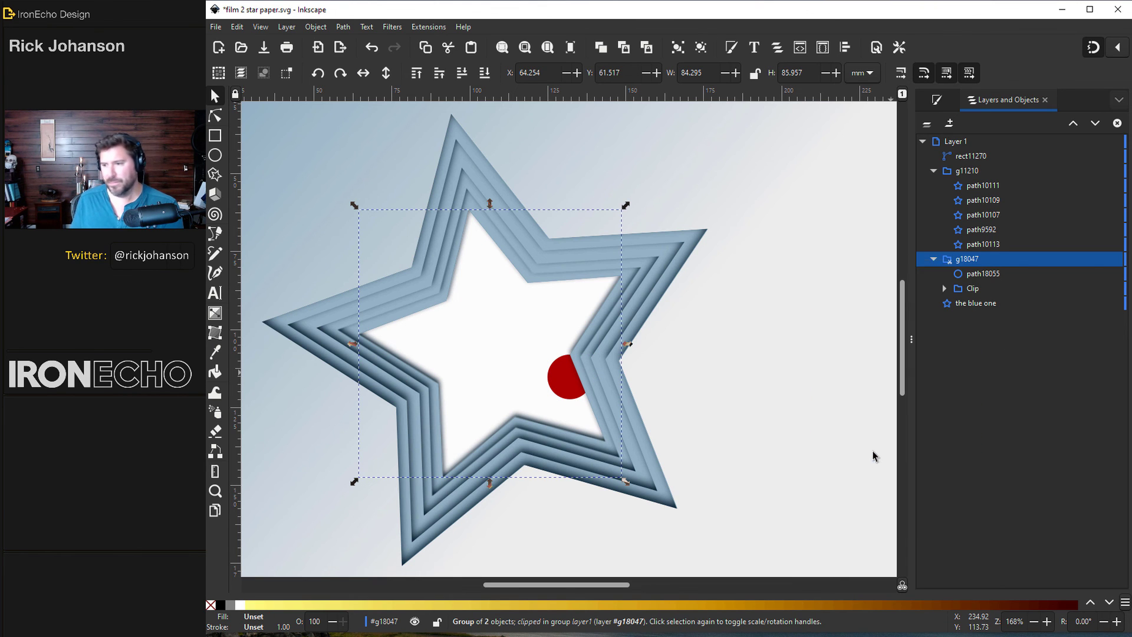
{"action": "left_click", "coordinate": [874, 453]}
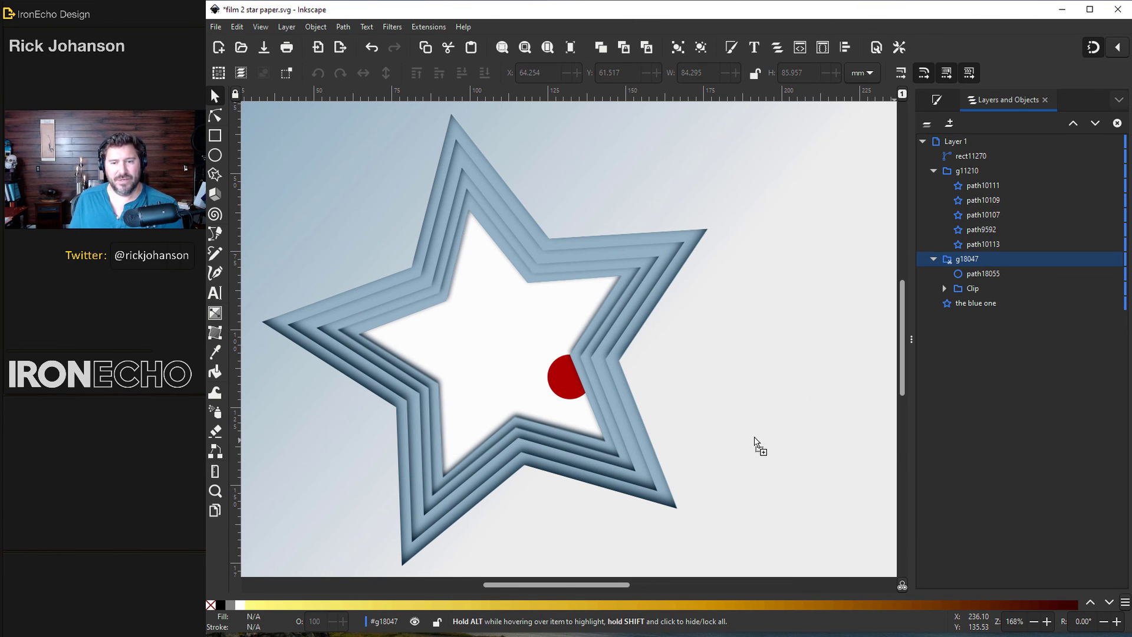
{"action": "left_click_drag", "start_coordinate": [756, 442], "coordinate": [489, 472]}
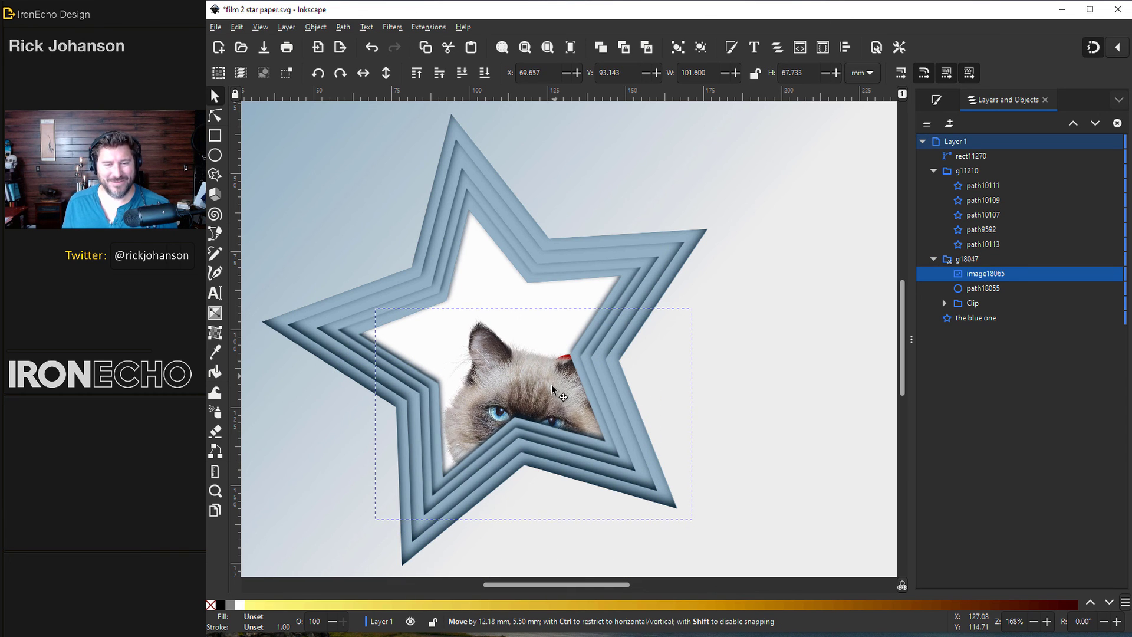